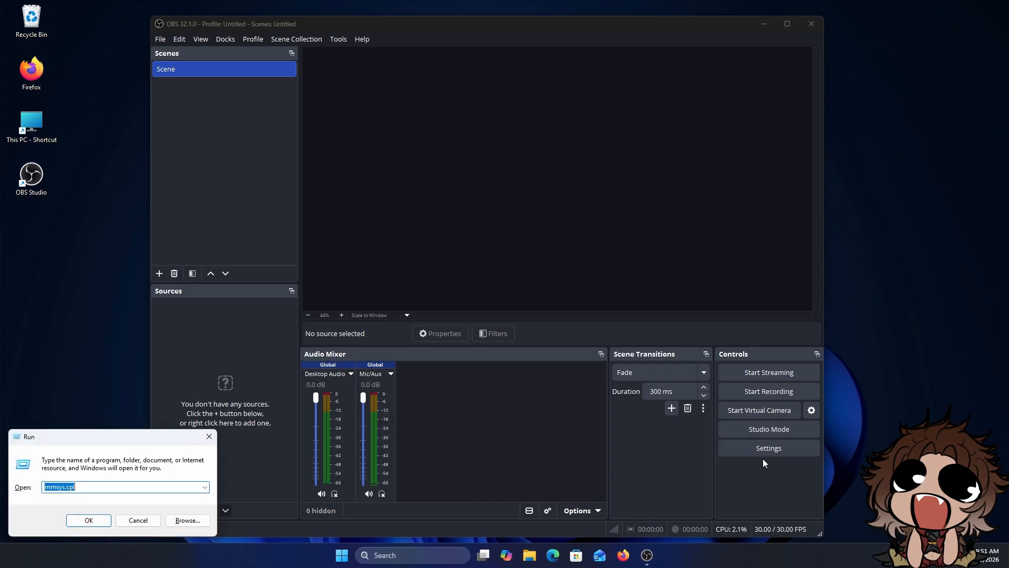
# Run mmsys.cpl and open the properties of the default RØDE NT1 5th Gen microphone among the recording devices
pyautogui.click(89, 517)
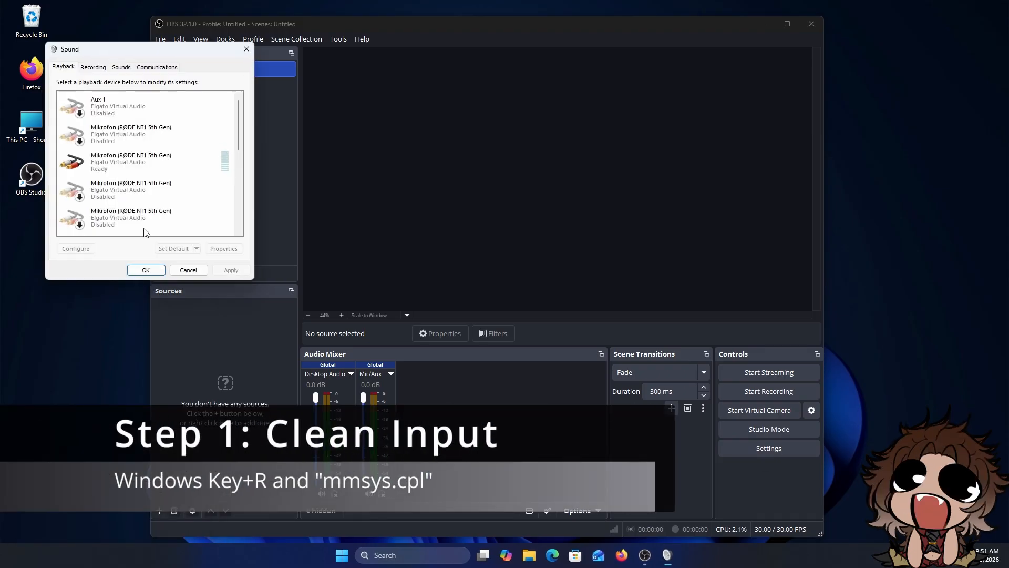
pyautogui.click(122, 71)
pyautogui.click(105, 69)
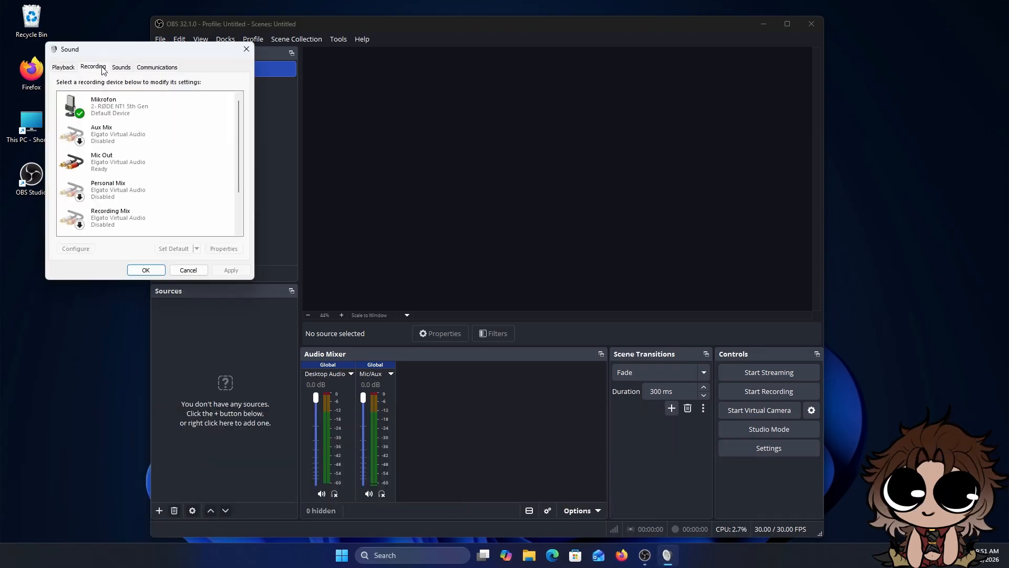
pyautogui.click(122, 98)
pyautogui.click(224, 249)
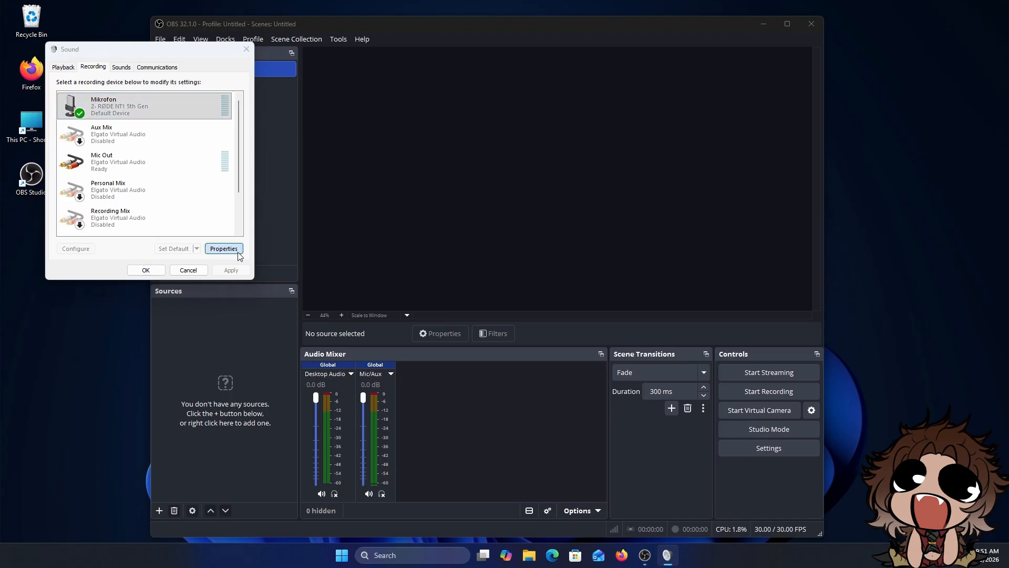
# Switch the microphone's level display to decibels and set the level to 0.0 dB
pyautogui.click(129, 108)
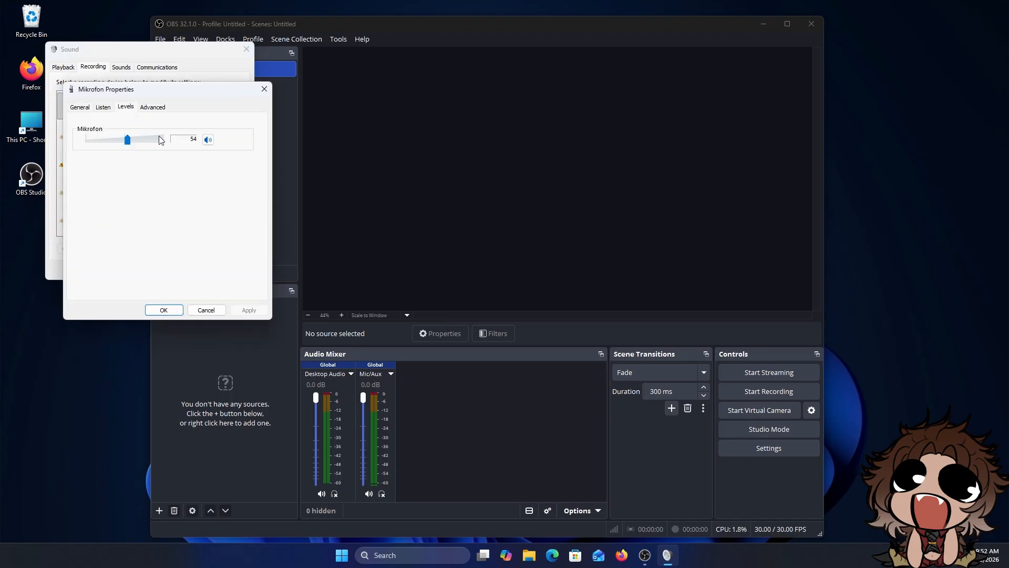
pyautogui.rightClick(237, 149)
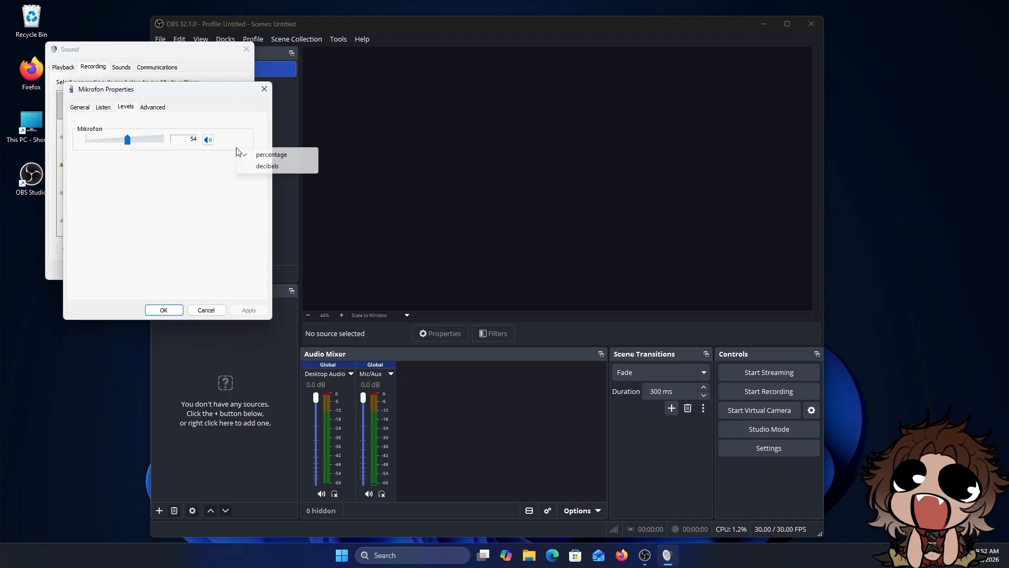
pyautogui.click(262, 167)
pyautogui.moveTo(128, 142); pyautogui.dragTo(69, 142)
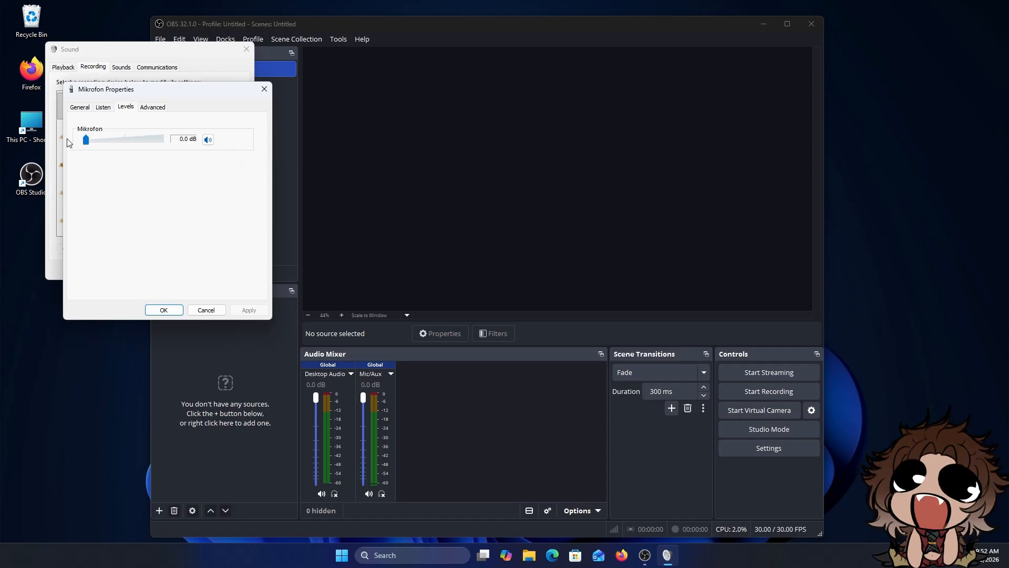
# Check the microphone's default sample rate and bit depth, and accept the Windows sound settings
pyautogui.click(154, 108)
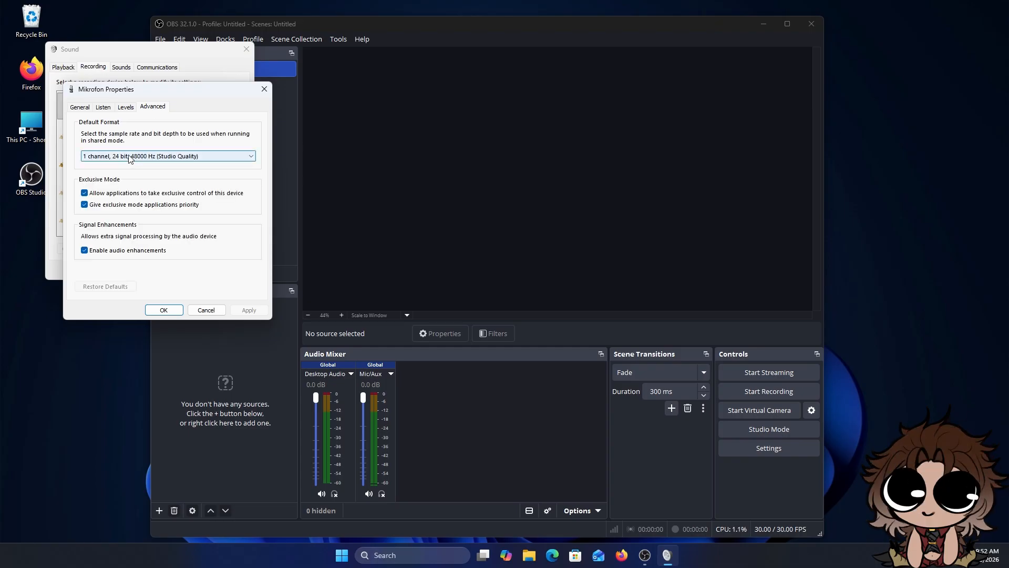
pyautogui.click(164, 311)
pyautogui.click(141, 273)
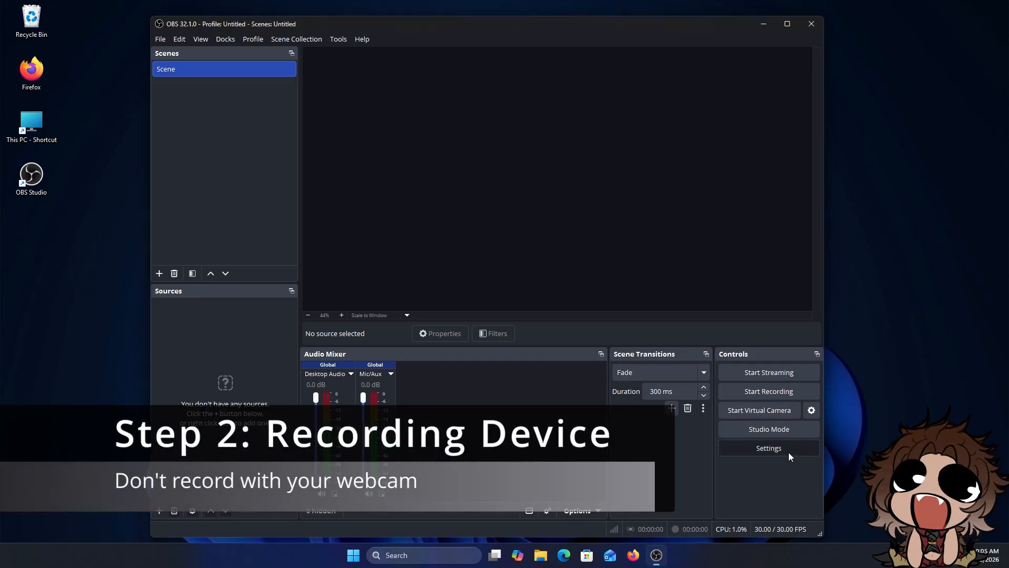
# In the OBS audio settings, keep the sample rate at 48 kHz, set Mic/Auxiliary Audio to Mikrofon (2- RØDE NT1 5th Gen), and apply
pyautogui.click(789, 452)
pyautogui.click(294, 175)
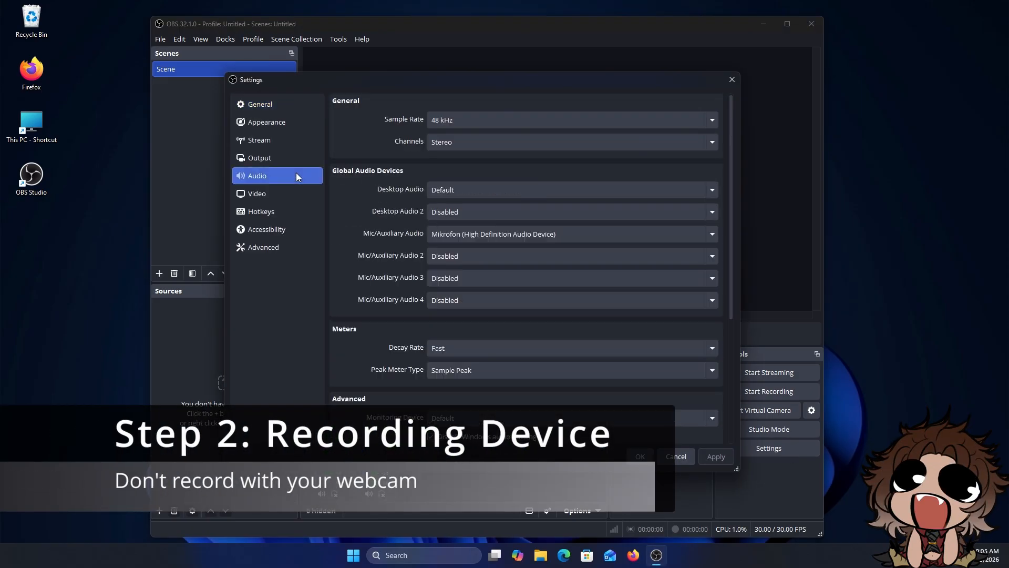
pyautogui.click(487, 117)
pyautogui.click(488, 116)
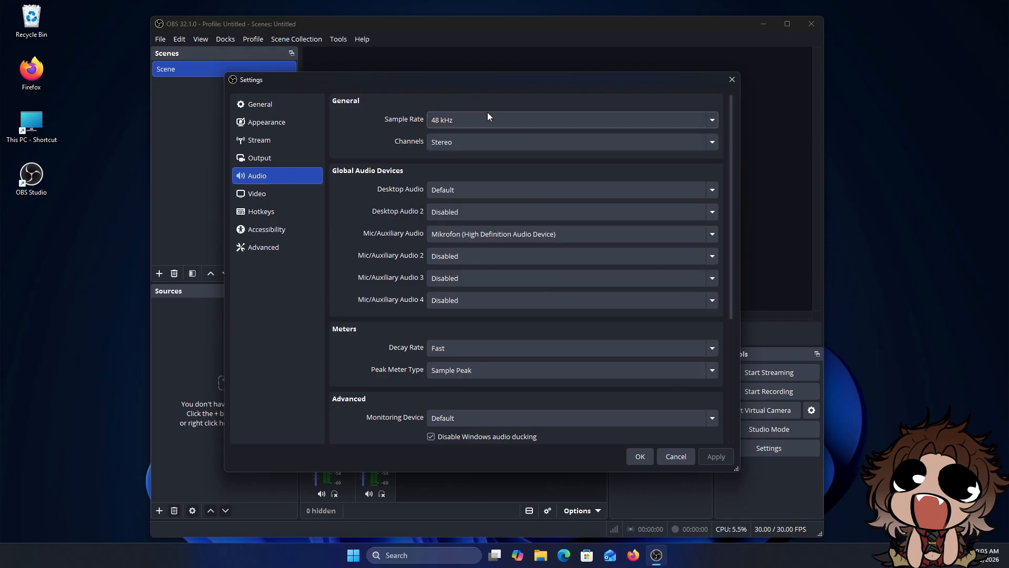
pyautogui.click(489, 232)
pyautogui.click(494, 315)
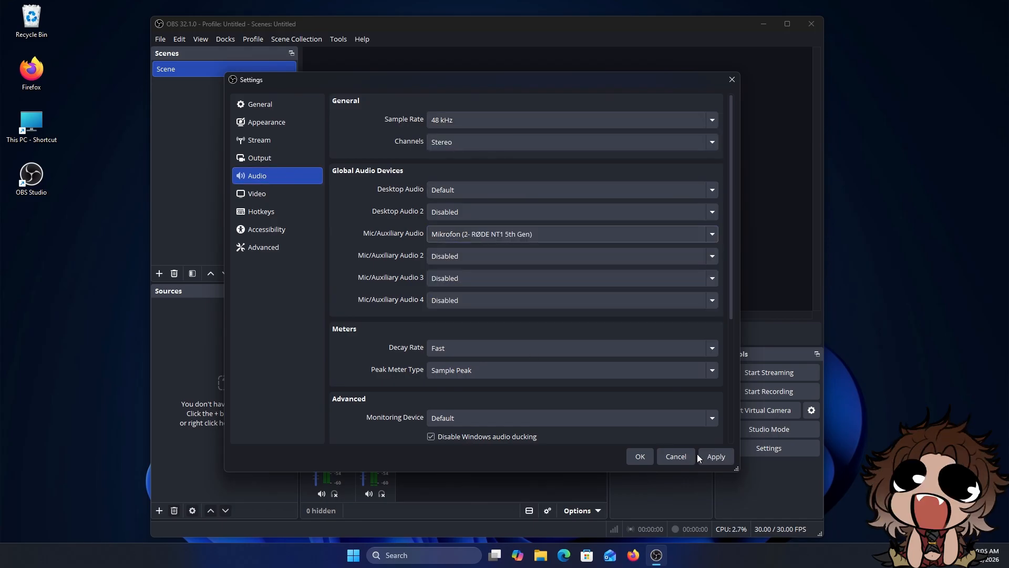
pyautogui.click(711, 457)
pyautogui.click(637, 456)
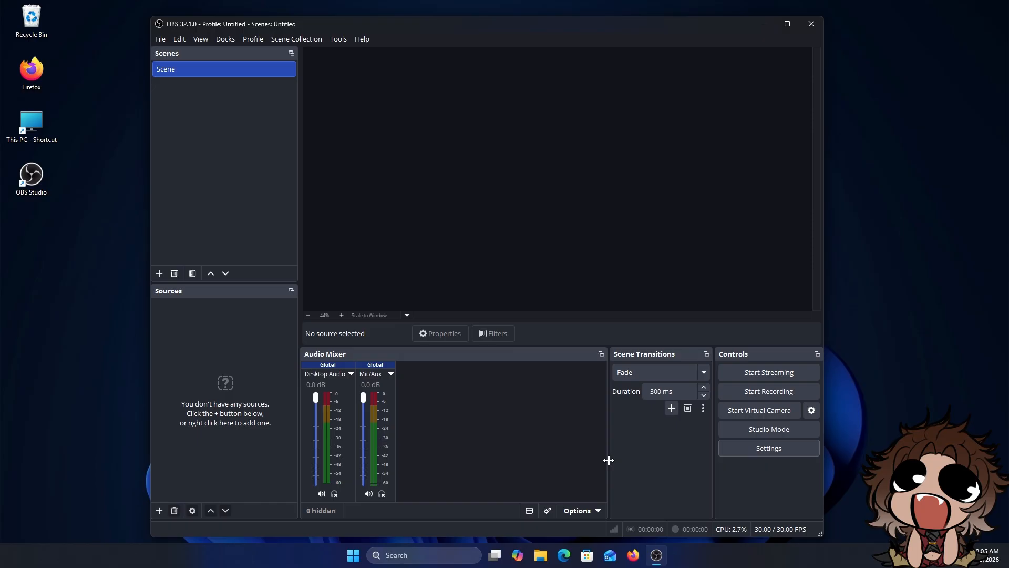
# Add a VST 2.x Plug-in filter named "EQ Gain" to the Mic/Aux source
pyautogui.click(392, 374)
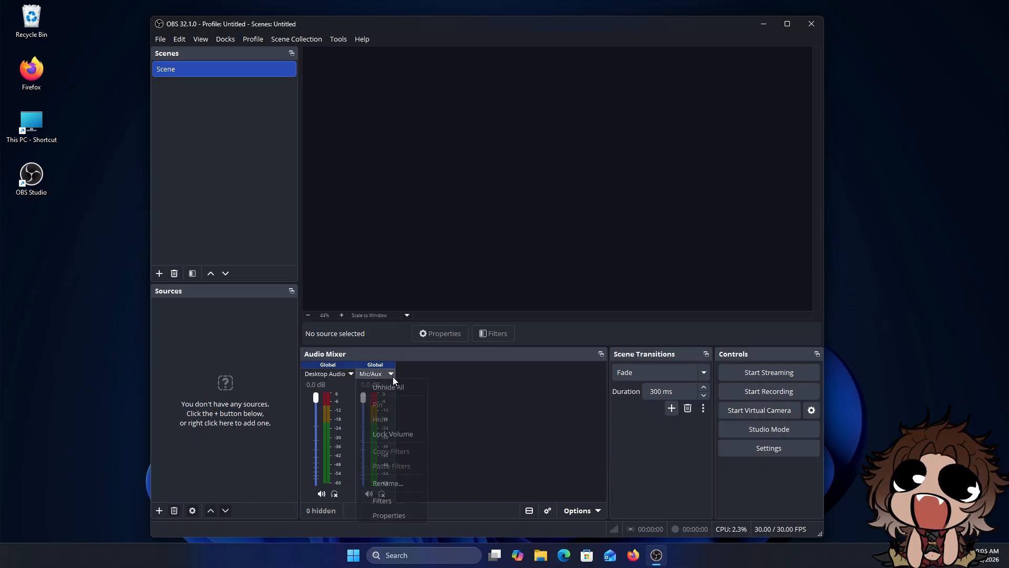
pyautogui.click(391, 501)
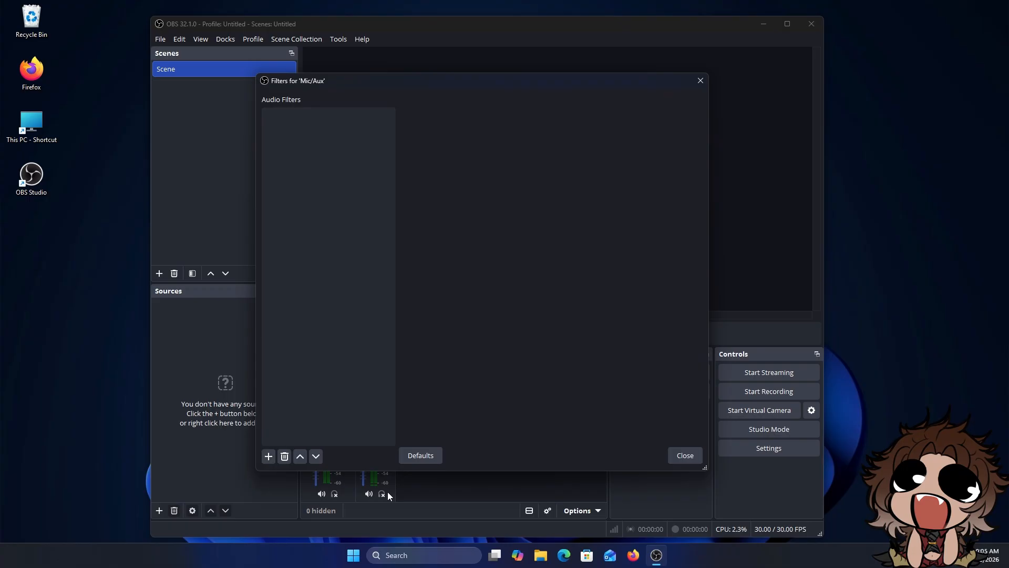
pyautogui.click(269, 456)
pyautogui.click(309, 450)
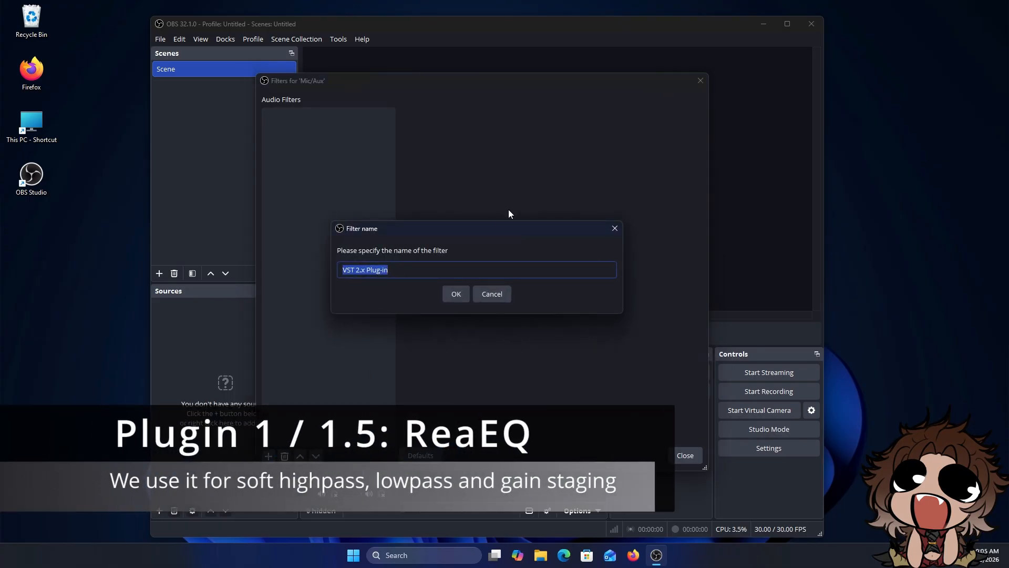
pyautogui.write('EQ Gain')
pyautogui.press('Return')
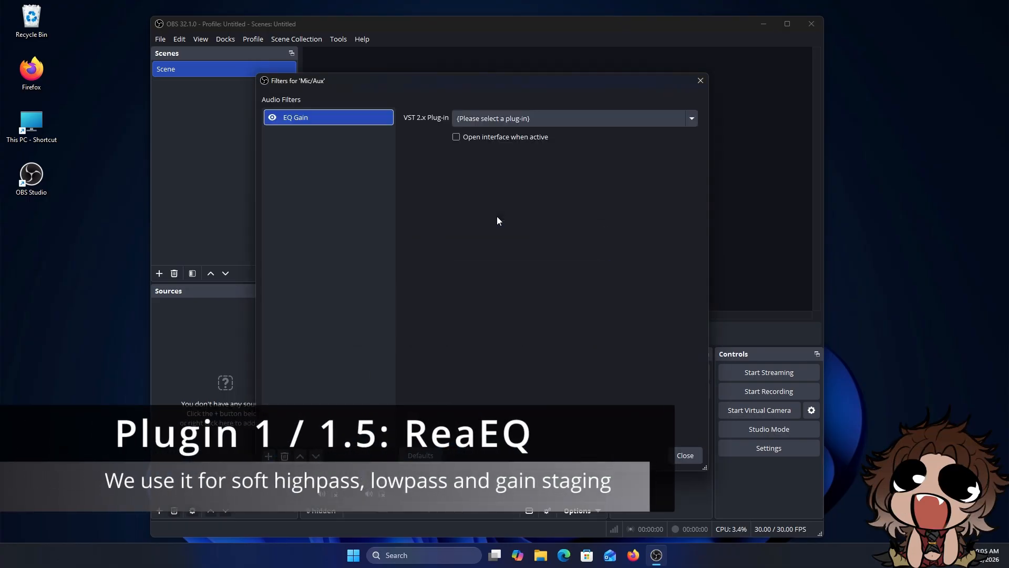
# Load reaeq-standalone in the EQ Gain filter and open its plug-in interface
pyautogui.click(527, 118)
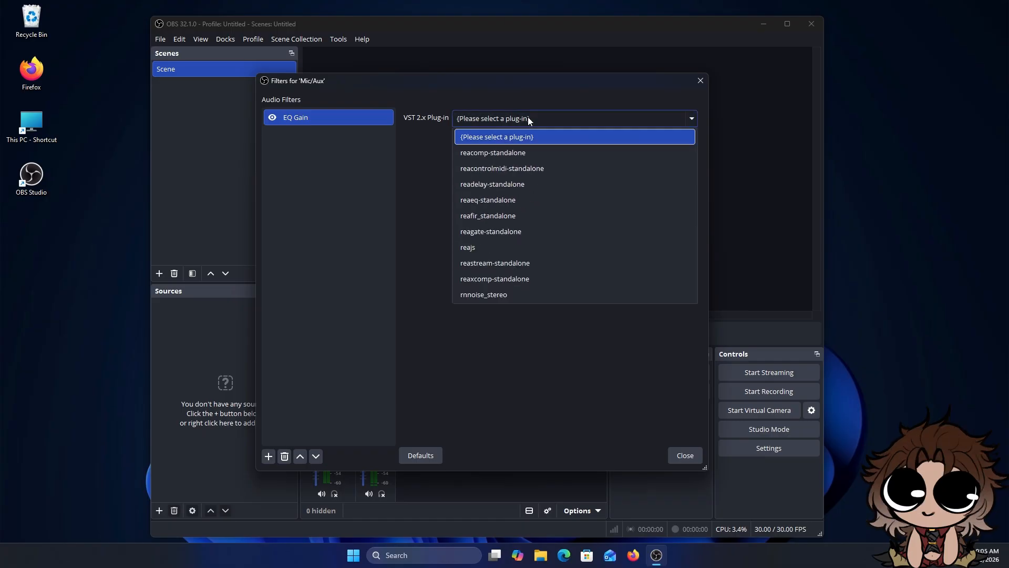
pyautogui.click(529, 200)
pyautogui.click(515, 147)
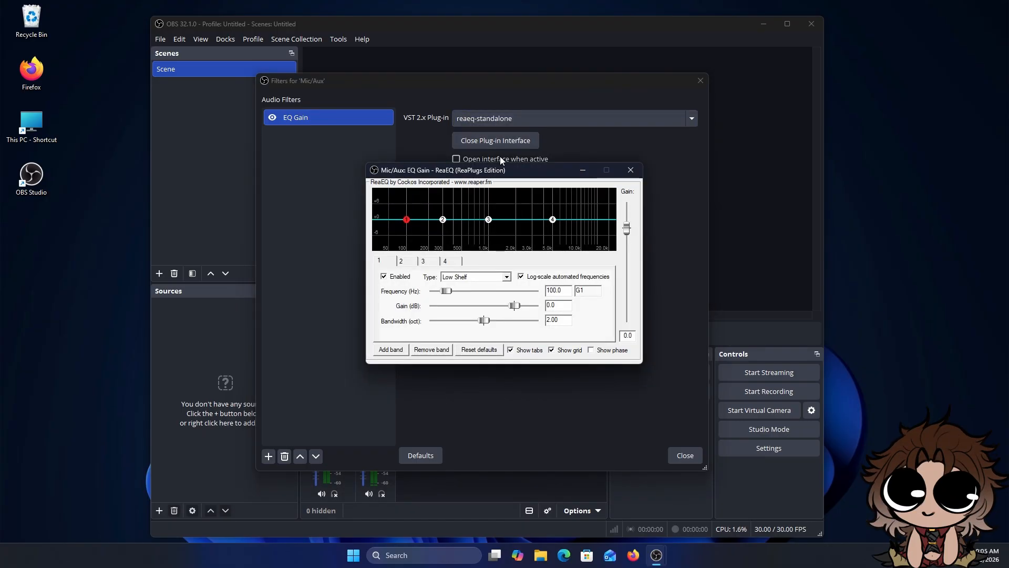
# Arrange the filter and ReaEQ windows beside the audio mixer, raise EQ Gain's overall gain to 24.0 dB, and close the plug-in interface
pyautogui.moveTo(553, 169); pyautogui.dragTo(772, 315)
pyautogui.moveTo(607, 86); pyautogui.dragTo(754, 29)
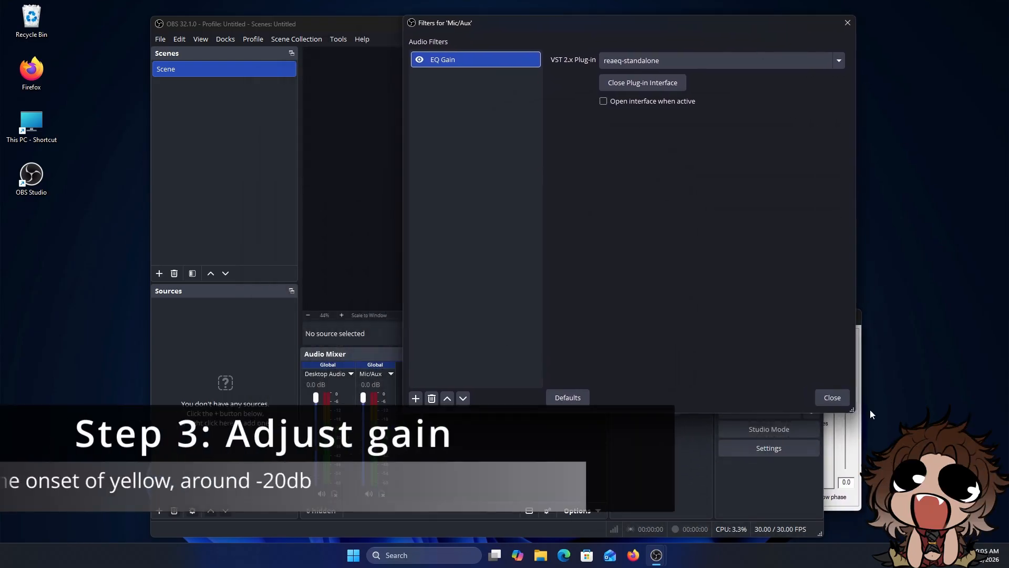
pyautogui.click(858, 432)
pyautogui.moveTo(773, 314); pyautogui.dragTo(265, 310)
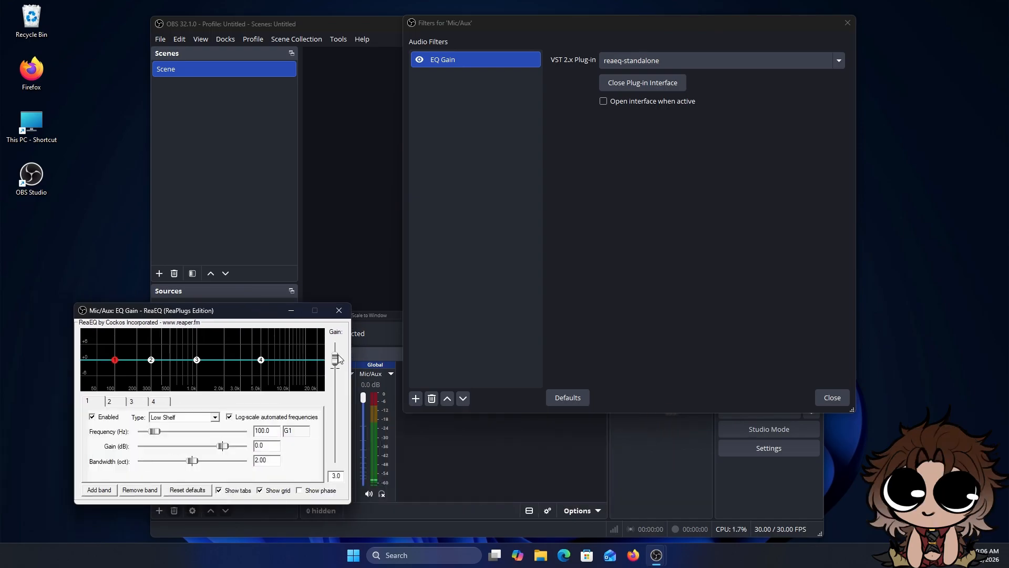
pyautogui.moveTo(339, 358); pyautogui.dragTo(346, 332)
pyautogui.click(338, 311)
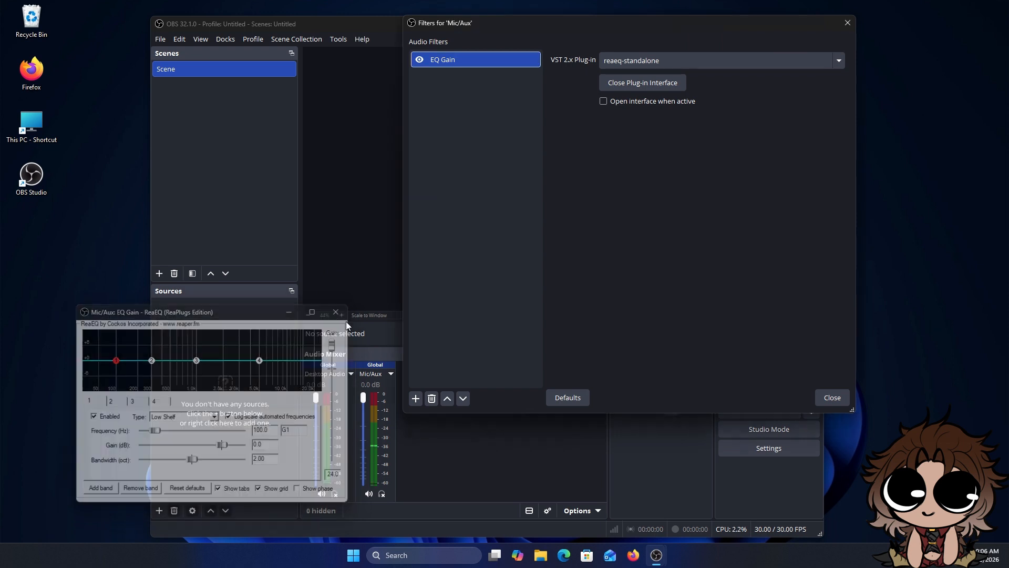
# Add a second VST 2.x Plug-in filter named "More gain" and load reaeq-standalone in it
pyautogui.click(416, 398)
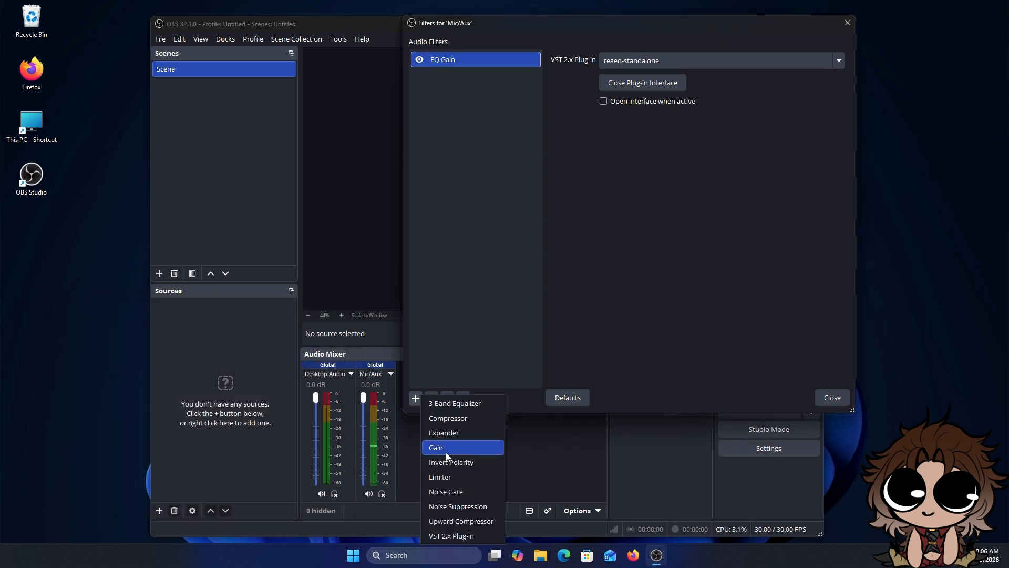
pyautogui.click(465, 531)
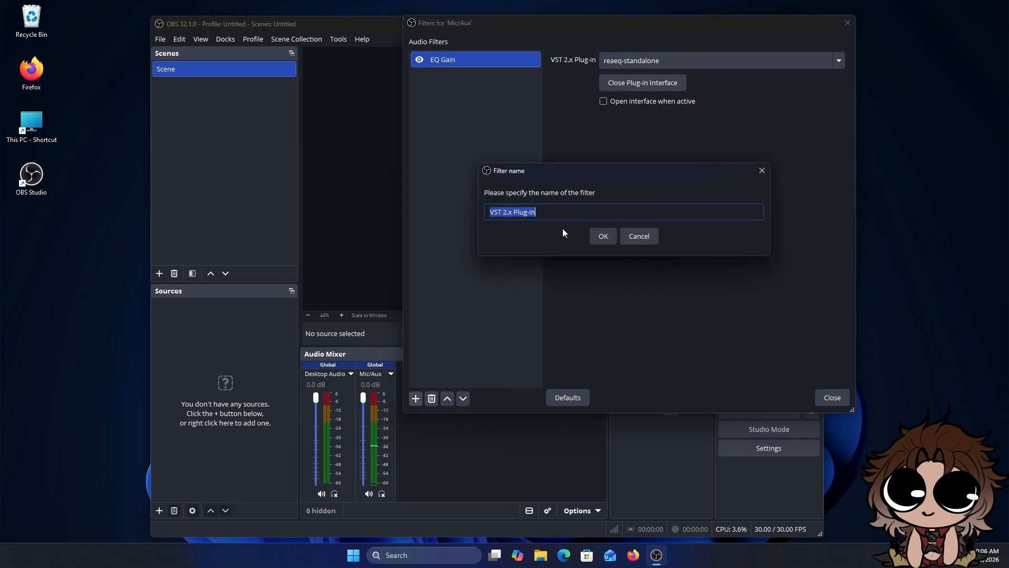
pyautogui.write('More gain')
pyautogui.press('Return')
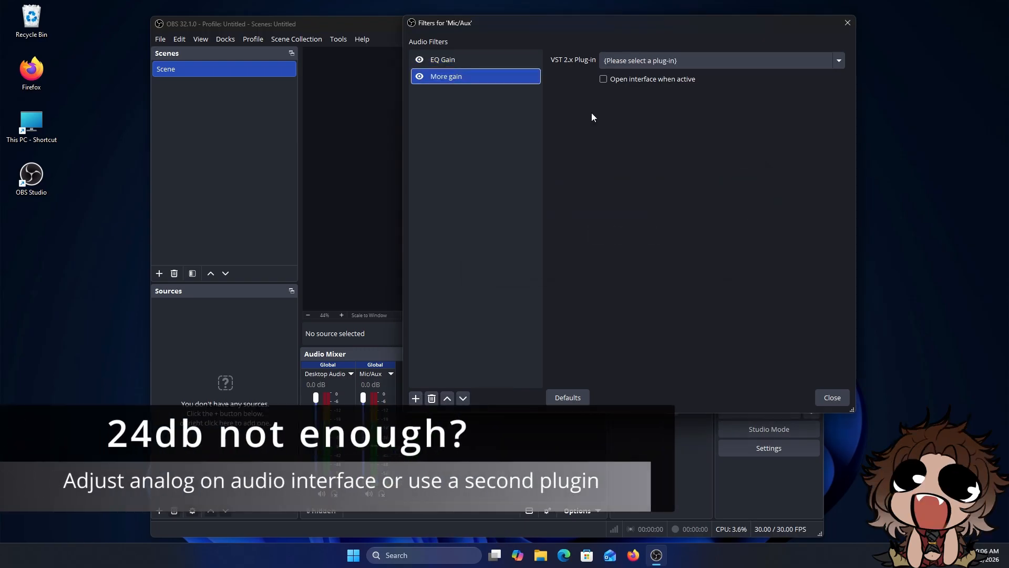
pyautogui.click(615, 59)
pyautogui.click(671, 143)
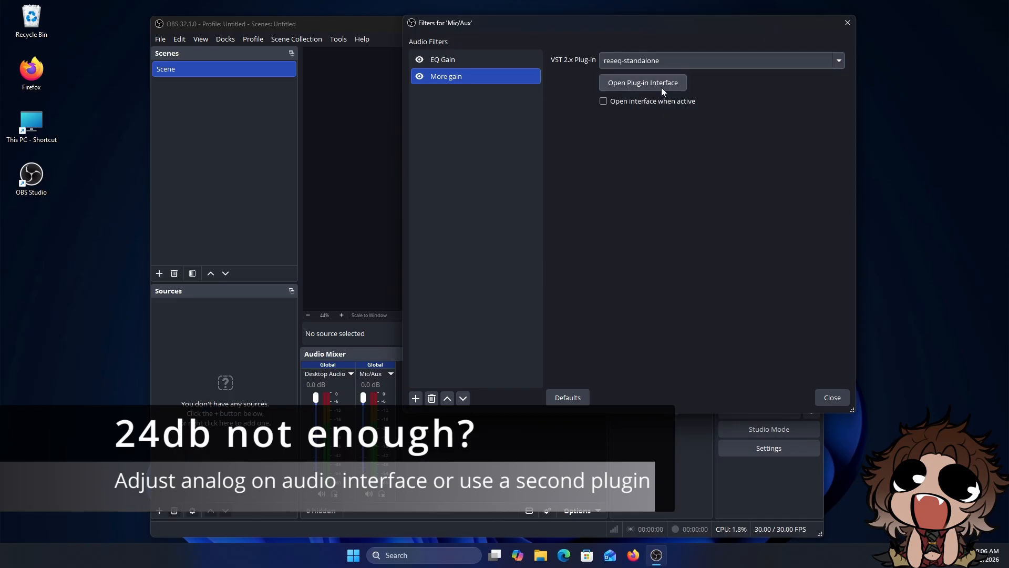
# Open the More gain filter's plug-in interface, set its overall gain to 20.0 dB, and close it
pyautogui.click(660, 86)
pyautogui.moveTo(527, 170); pyautogui.dragTo(245, 313)
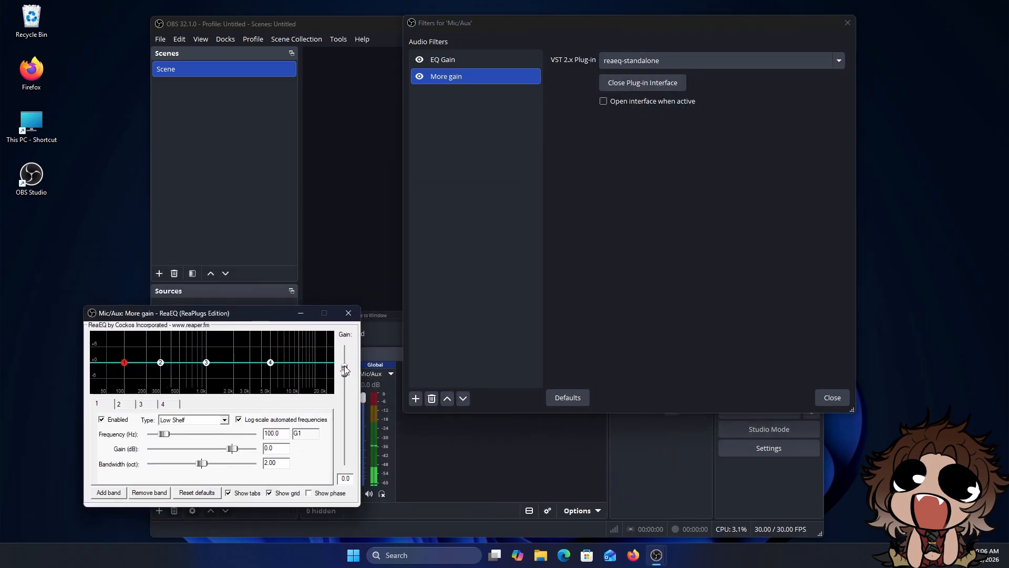
pyautogui.moveTo(345, 371); pyautogui.dragTo(352, 335)
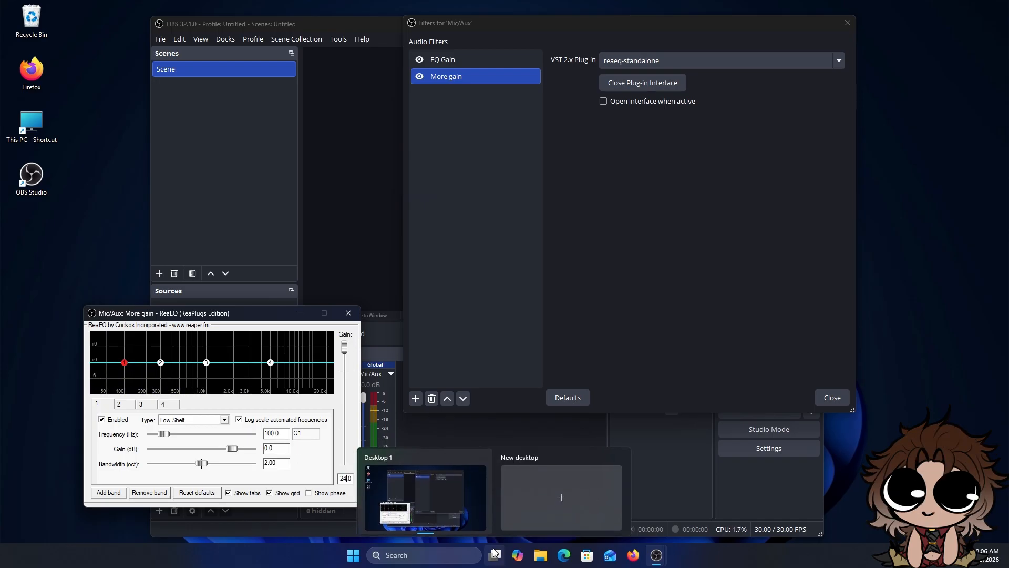
pyautogui.press('BackSpace')
pyautogui.write('0')
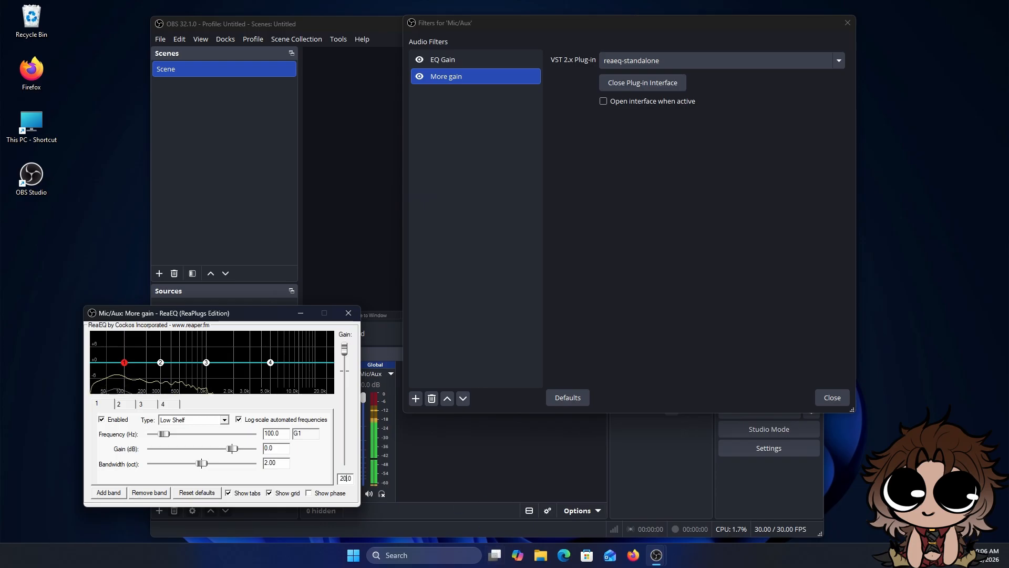
pyautogui.click(349, 313)
# Reopen the EQ Gain filter's plug-in interface and make band 1 a High Pass at 40 Hz
pyautogui.click(473, 59)
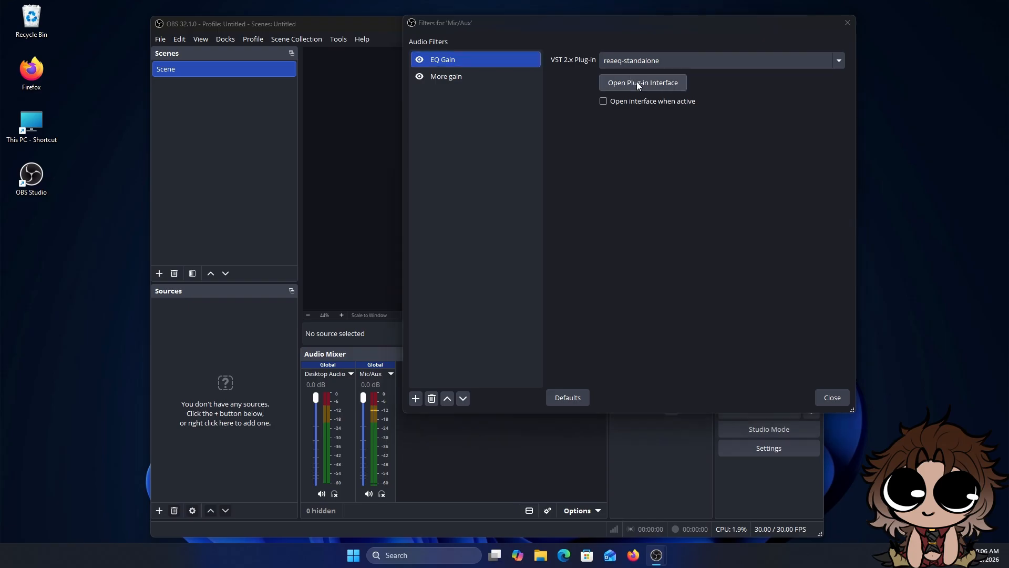
pyautogui.click(638, 85)
pyautogui.moveTo(551, 181); pyautogui.dragTo(258, 323)
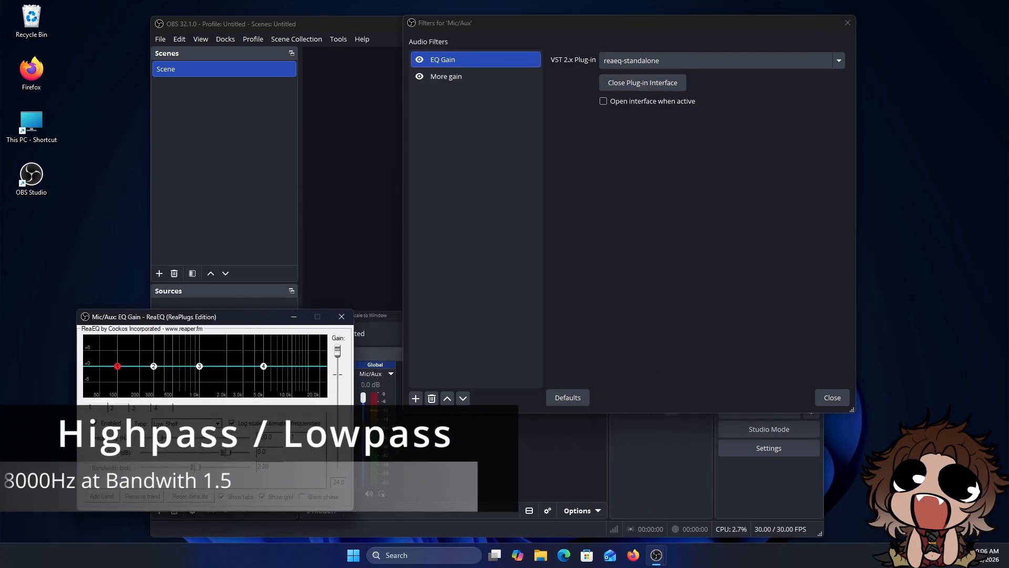
pyautogui.write('4')
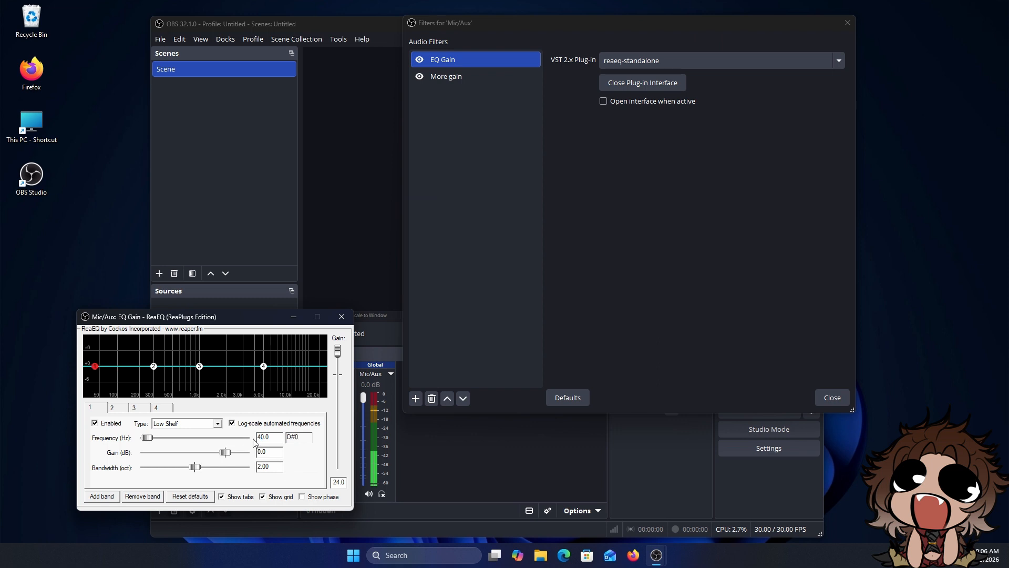
pyautogui.click(172, 424)
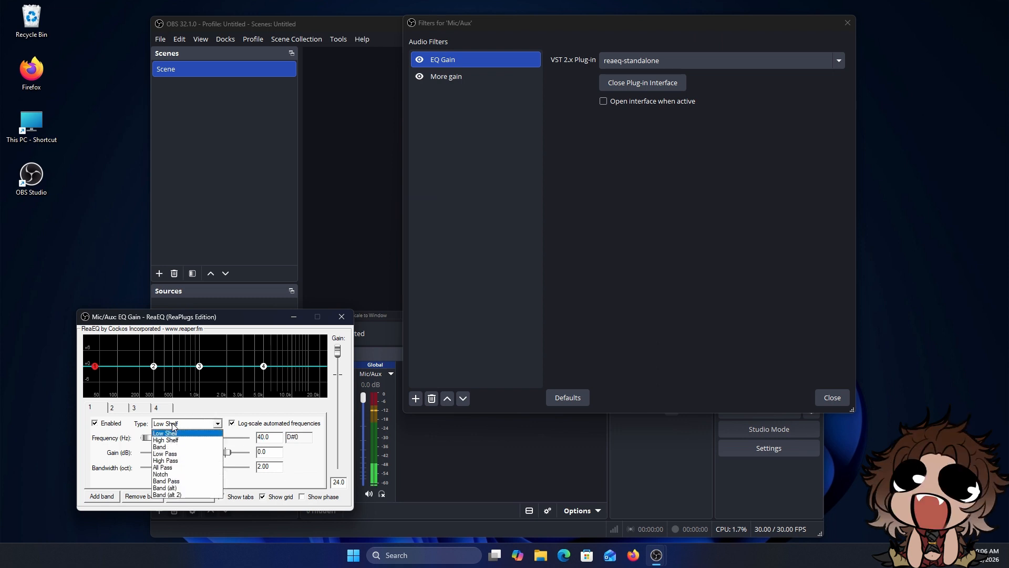
pyautogui.click(178, 462)
# Make band 4 of the EQ Gain filter a Low Pass at 18000 Hz
pyautogui.click(159, 409)
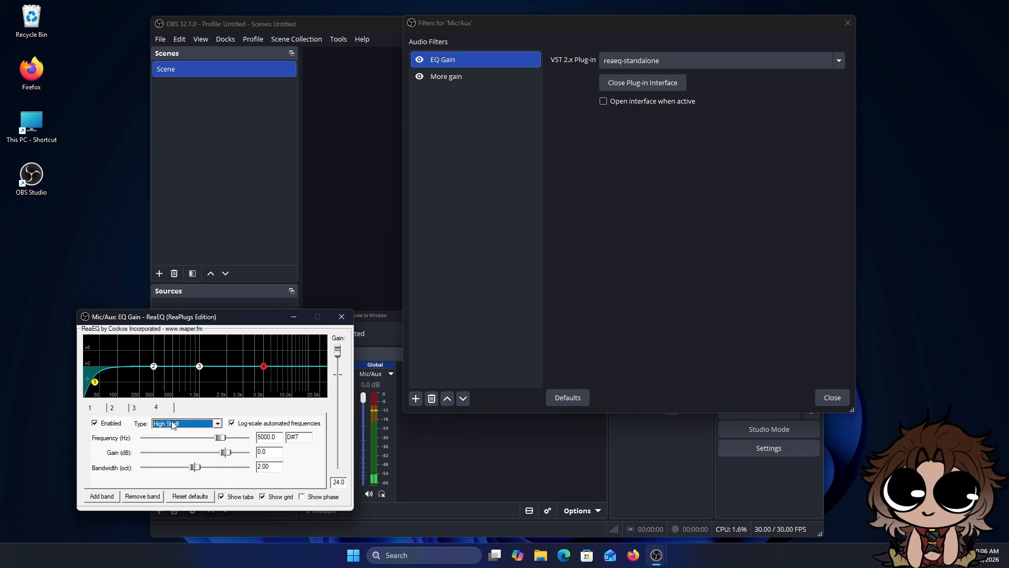
pyautogui.click(173, 423)
pyautogui.click(219, 455)
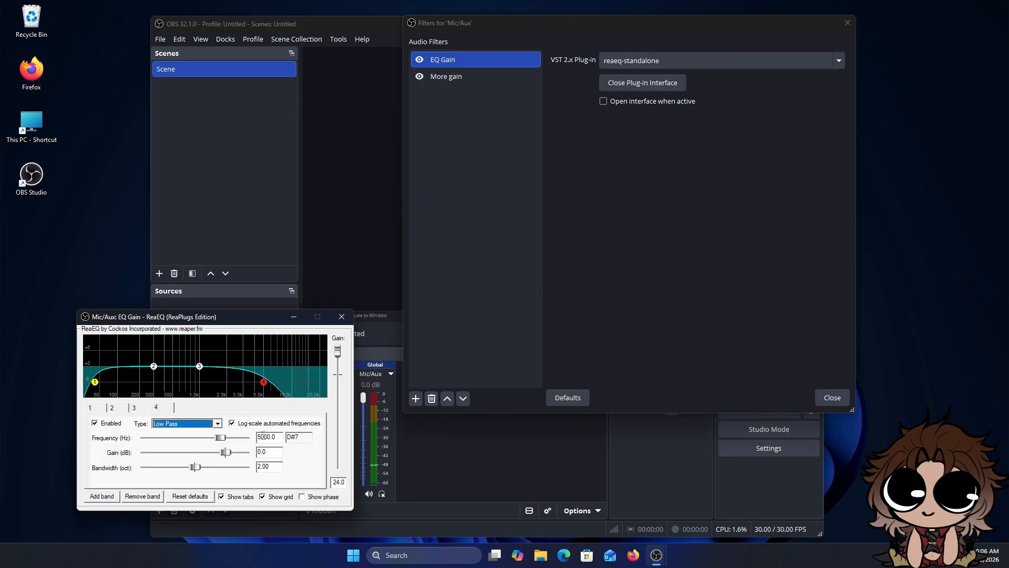
pyautogui.moveTo(263, 435); pyautogui.dragTo(229, 437)
pyautogui.write('18')
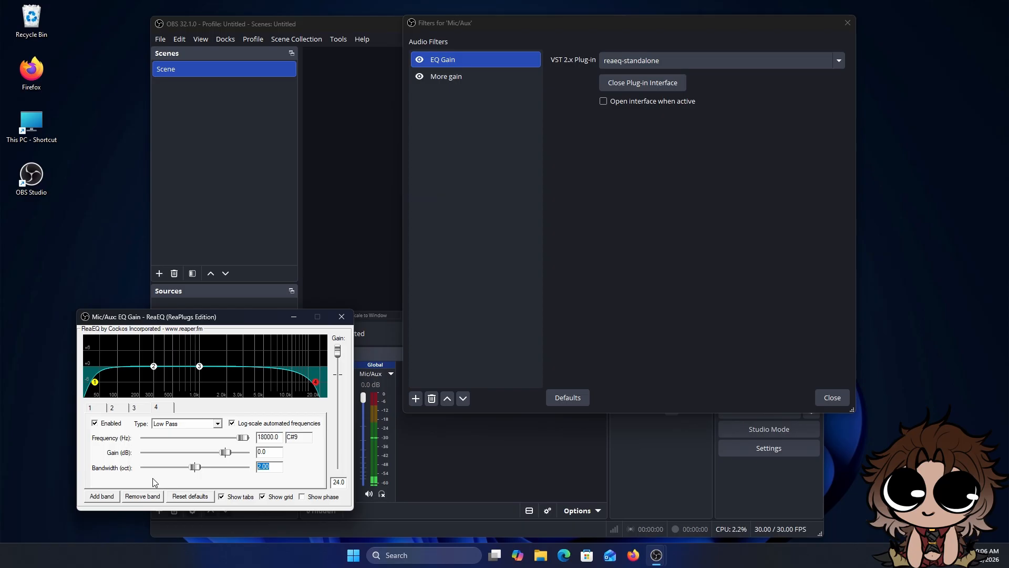
# Set the bandwidth of the EQ Gain filter's low-pass band to 1.5 octaves and close the plug-in interface
pyautogui.write('1.5')
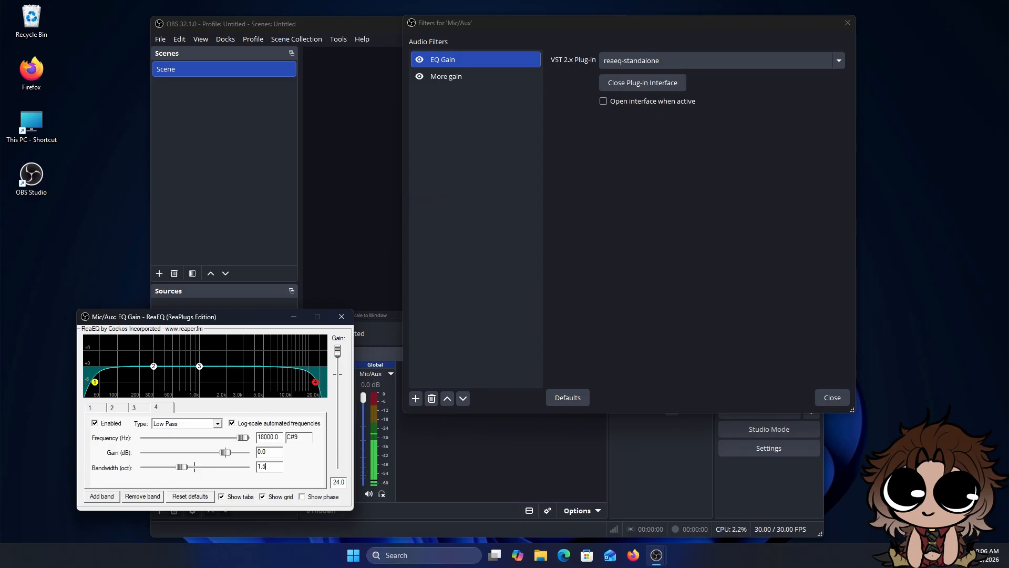
pyautogui.click(342, 317)
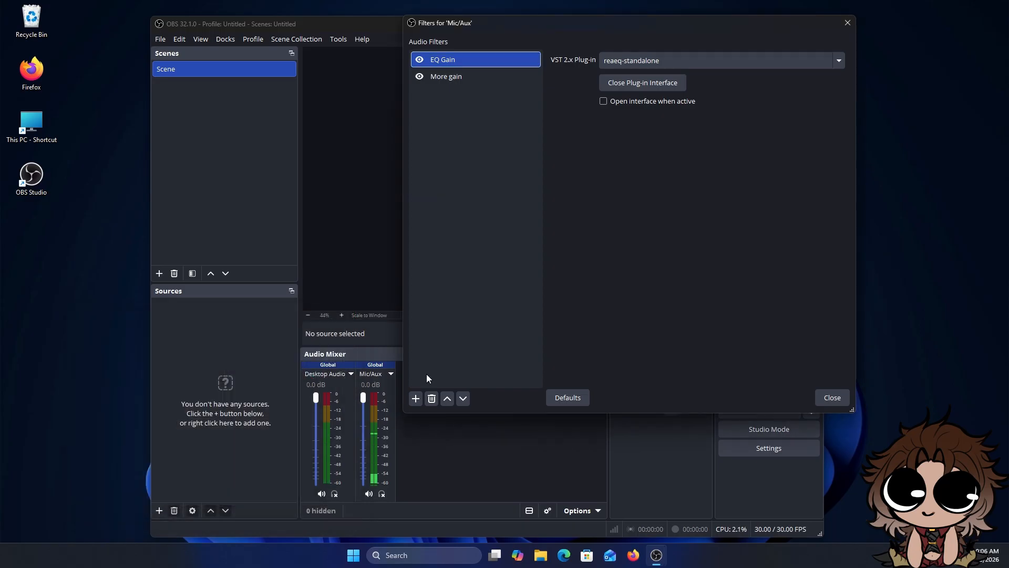
# Add a VST 2.x Plug-in filter named "Denoise" to Mic/Aux and load rnnoise_stereo in it
pyautogui.click(416, 399)
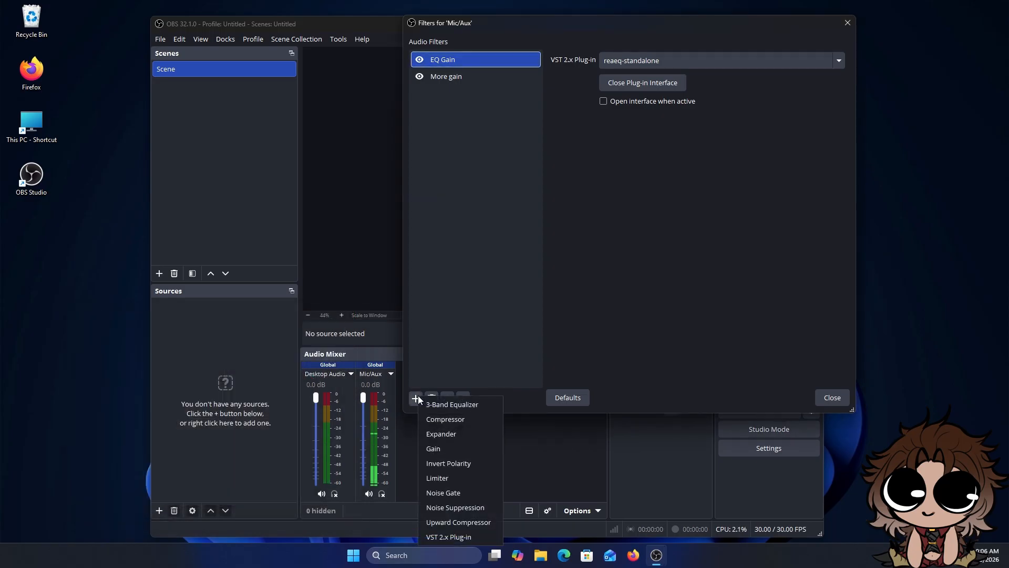
pyautogui.click(450, 536)
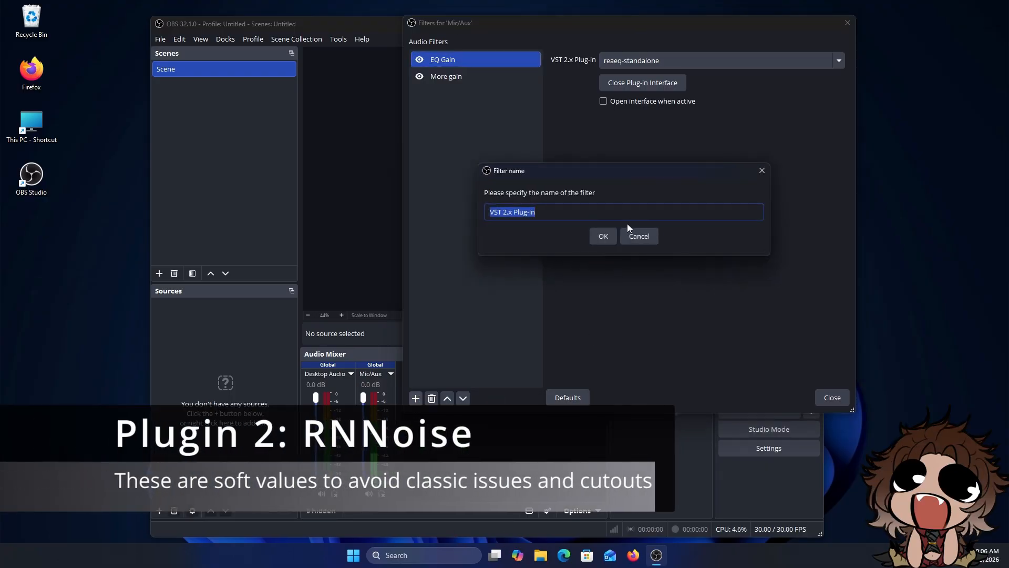
pyautogui.write('Denoise')
pyautogui.press('Return')
pyautogui.click(728, 61)
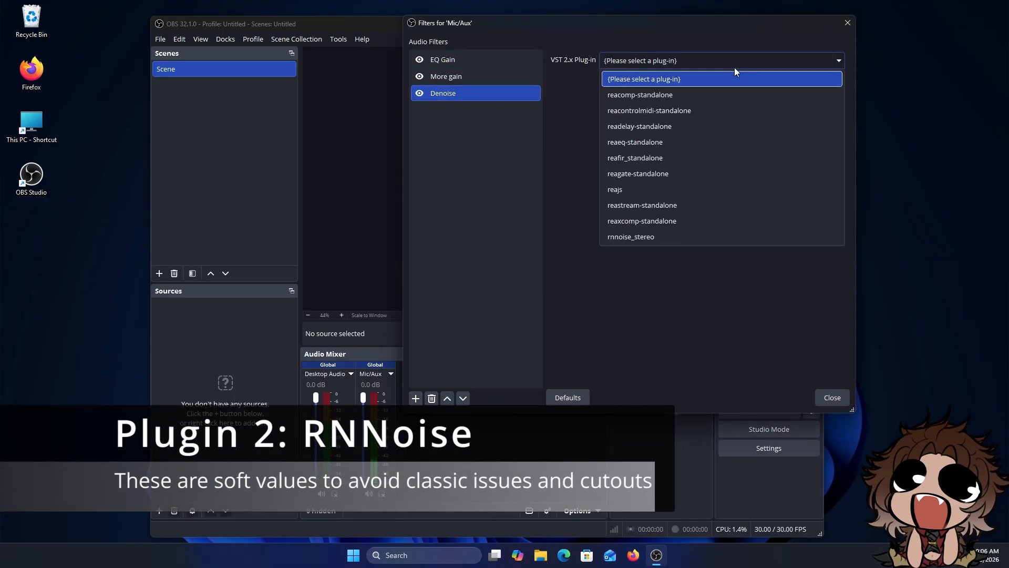
pyautogui.click(673, 236)
# In the Denoise plug-in interface, set VAD Threshold to 0.35, VAD Grace Period to 30 and Retroactive VAD Grace Period to 5, and close it
pyautogui.click(637, 89)
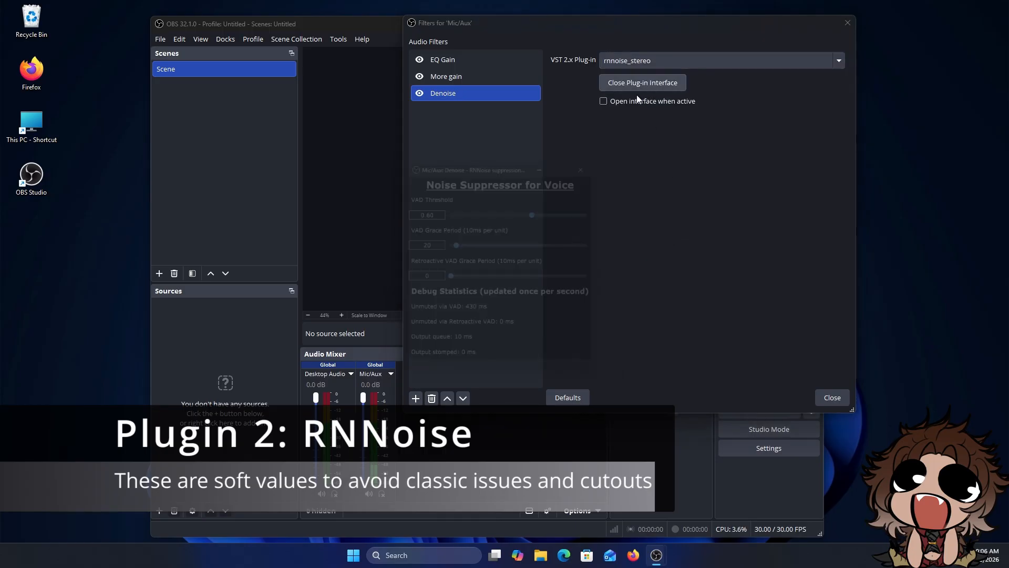
pyautogui.doubleClick(436, 209)
pyautogui.write('0.35')
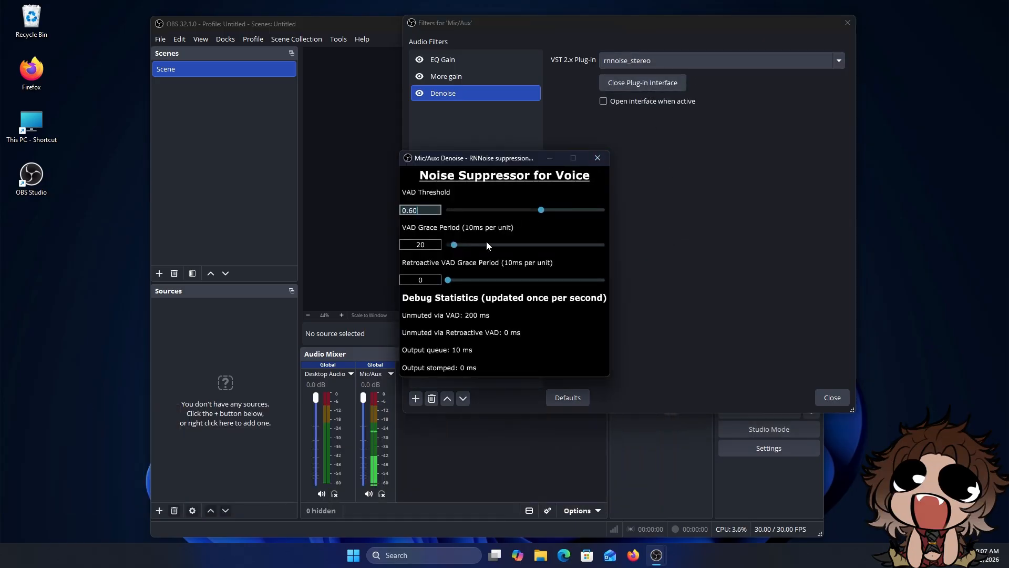
pyautogui.click(464, 244)
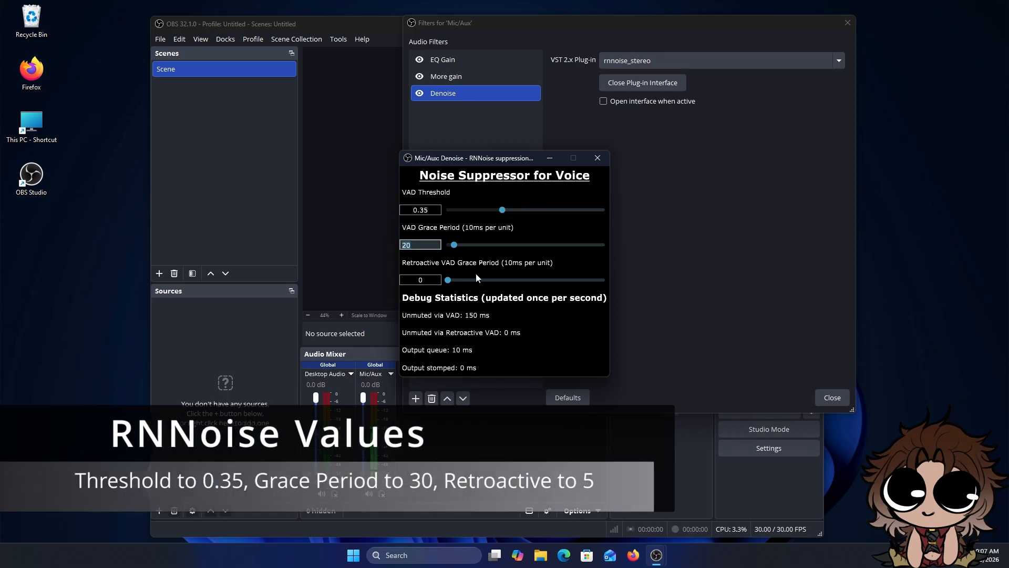
pyautogui.press('Tab')
pyautogui.write('5')
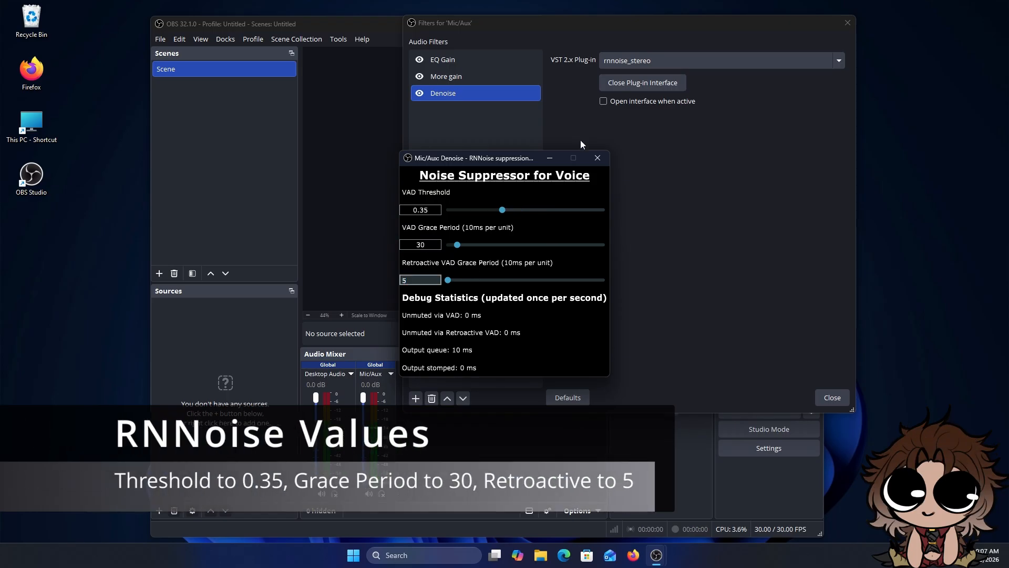
pyautogui.click(598, 158)
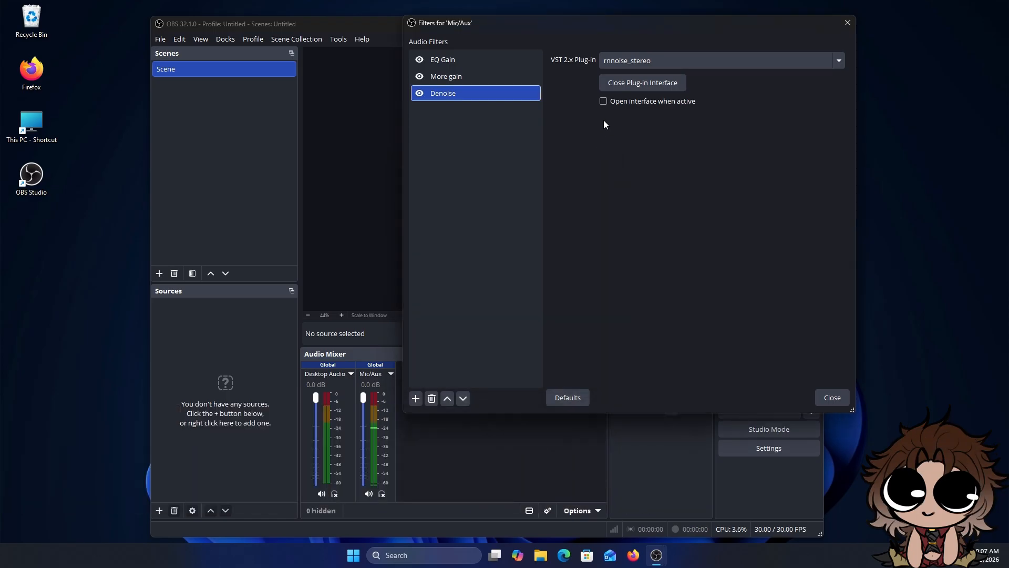
# Add a VST 2.x Plug-in filter named "Noisegate" and load reagate-standalone in it
pyautogui.click(419, 402)
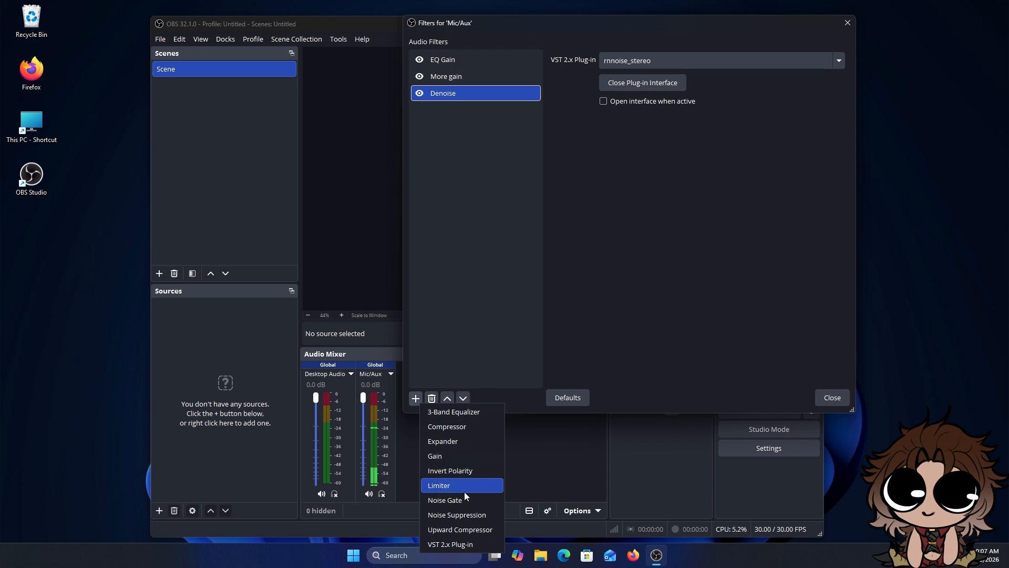
pyautogui.click(473, 545)
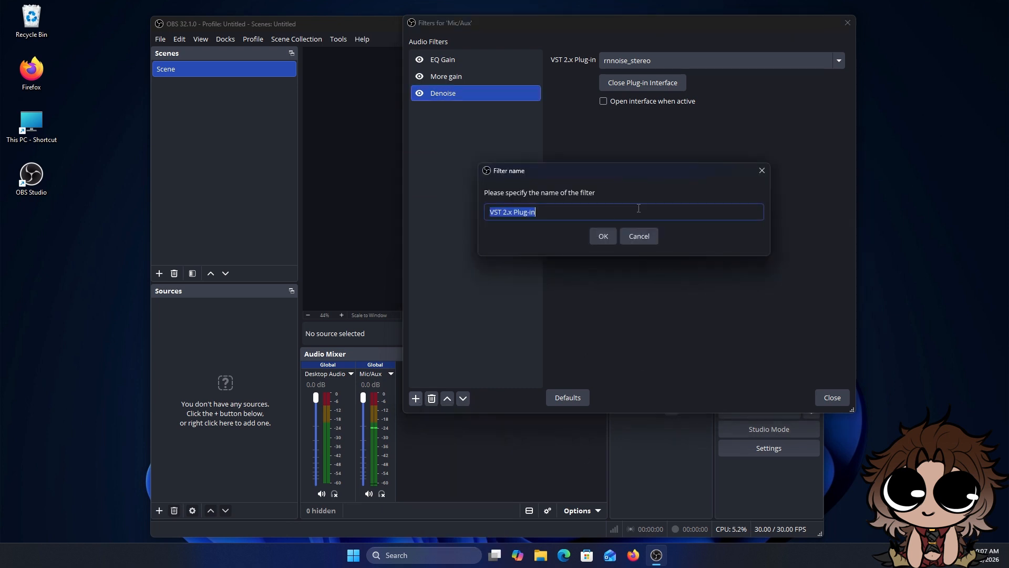
pyautogui.write('Noisegate')
pyautogui.click(602, 232)
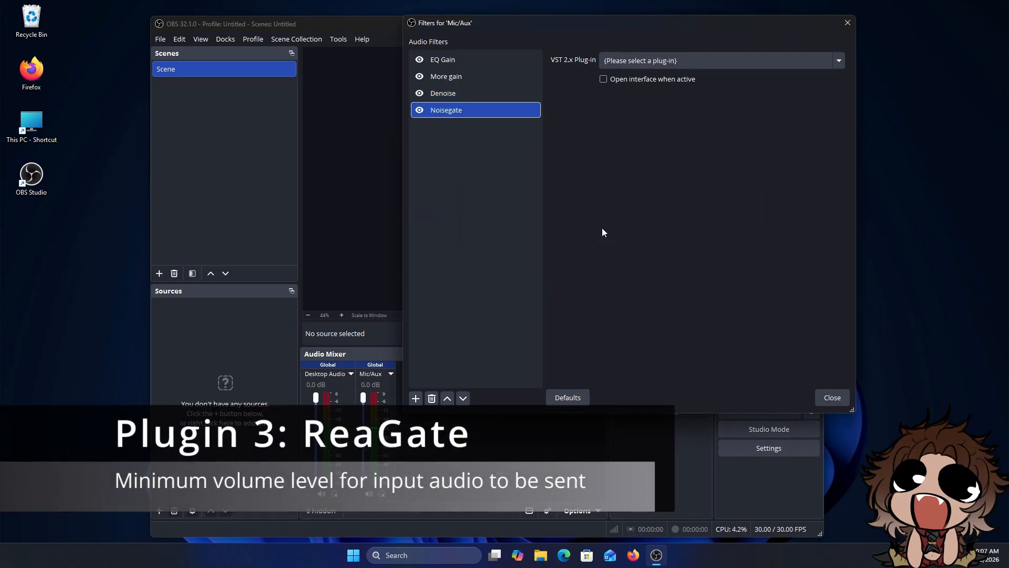
pyautogui.click(685, 62)
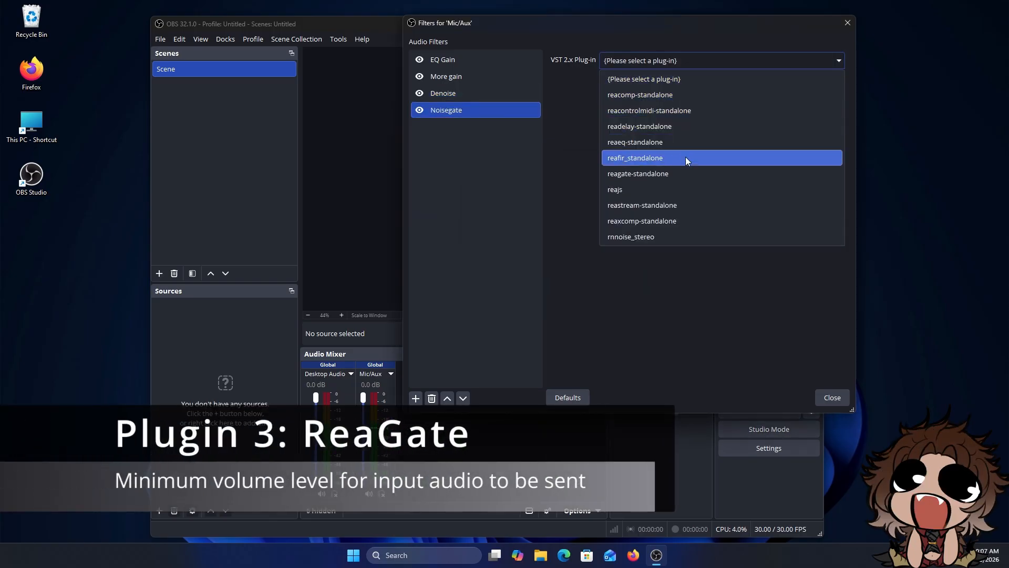
pyautogui.click(683, 175)
# In the Noisegate plug-in interface, set pre-open to 50 ms, hold to 300 ms, release to 150 ms and hysteresis to -12 dB
pyautogui.click(664, 83)
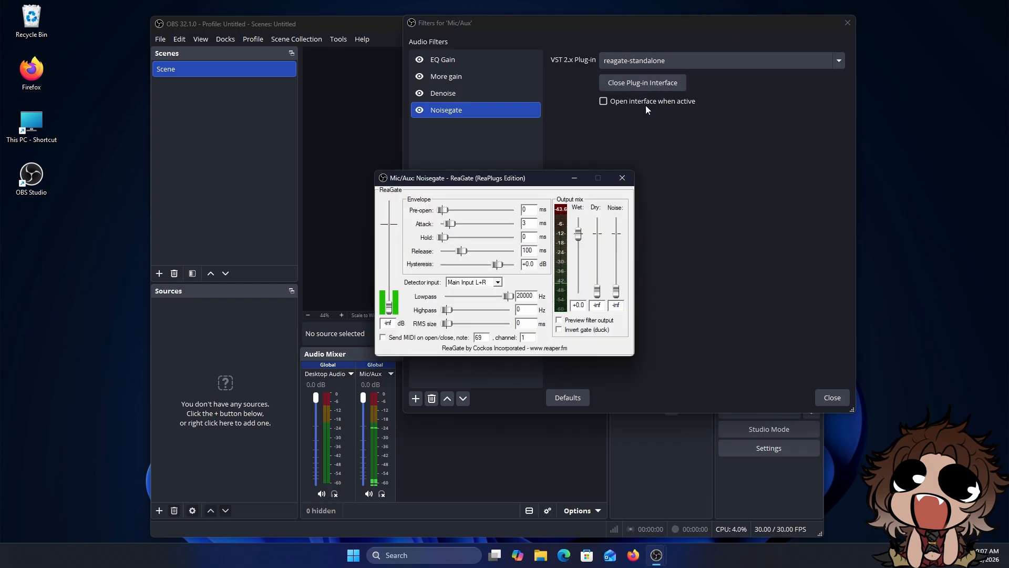
pyautogui.doubleClick(524, 209)
pyautogui.write('50')
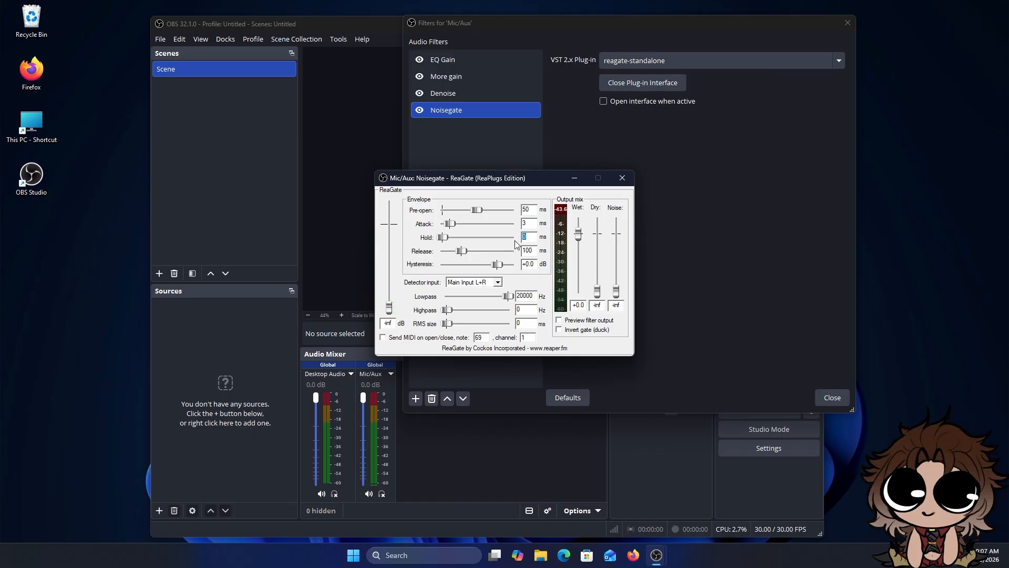
pyautogui.write('300')
pyautogui.press('BackSpace')
pyautogui.write('5')
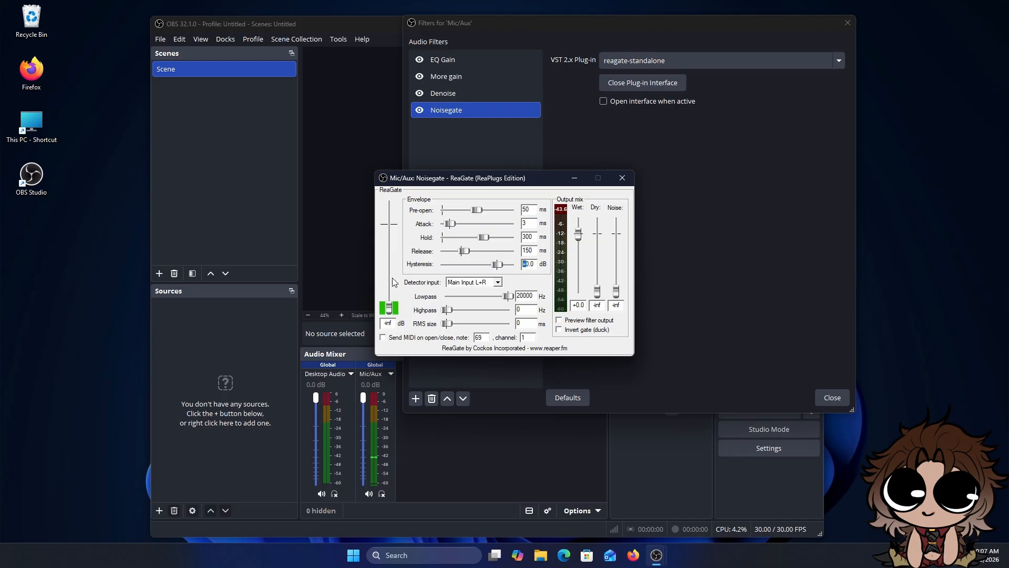
pyautogui.press('Delete')
pyautogui.write('12')
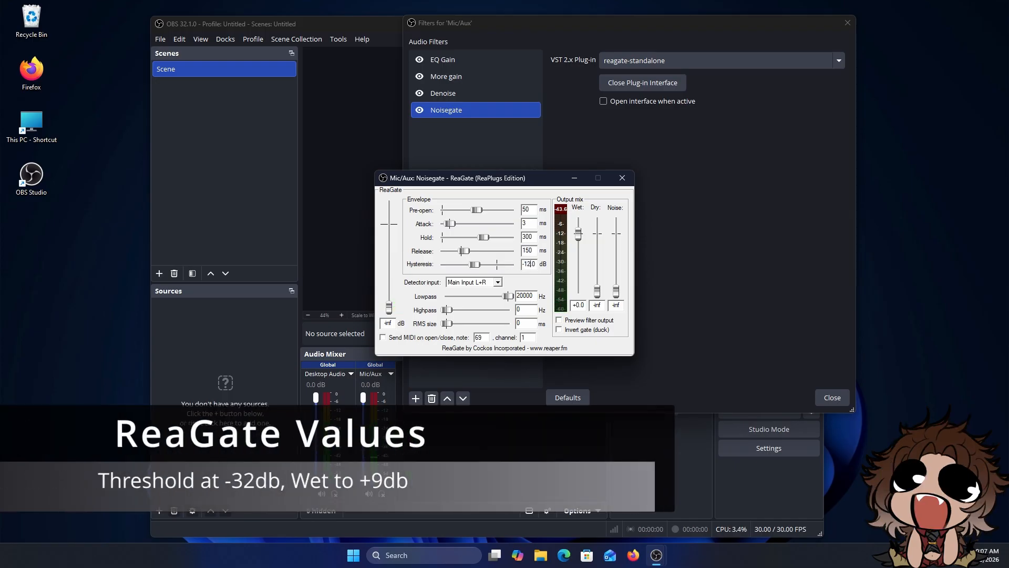
# Set the Noisegate threshold to -32 dB and the wet output to +9.0 dB, and close the plug-in interface
pyautogui.doubleClick(396, 323)
pyautogui.write('-32')
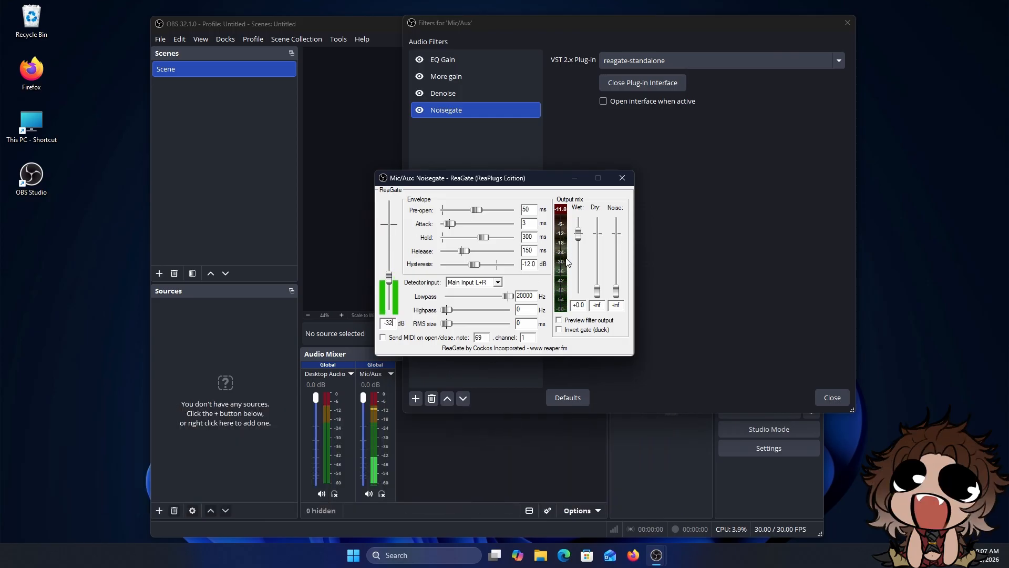
pyautogui.click(578, 306)
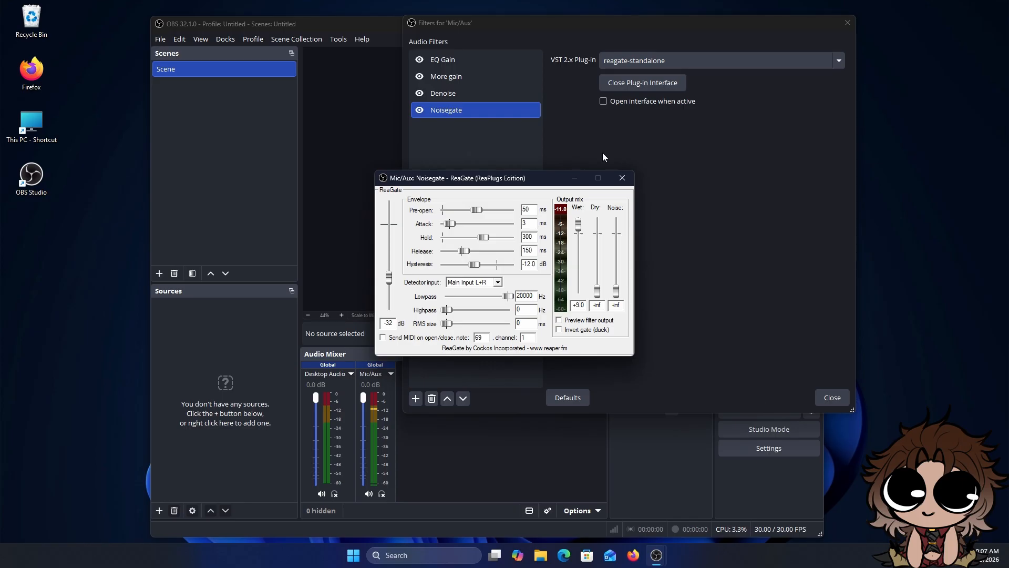
pyautogui.click(623, 178)
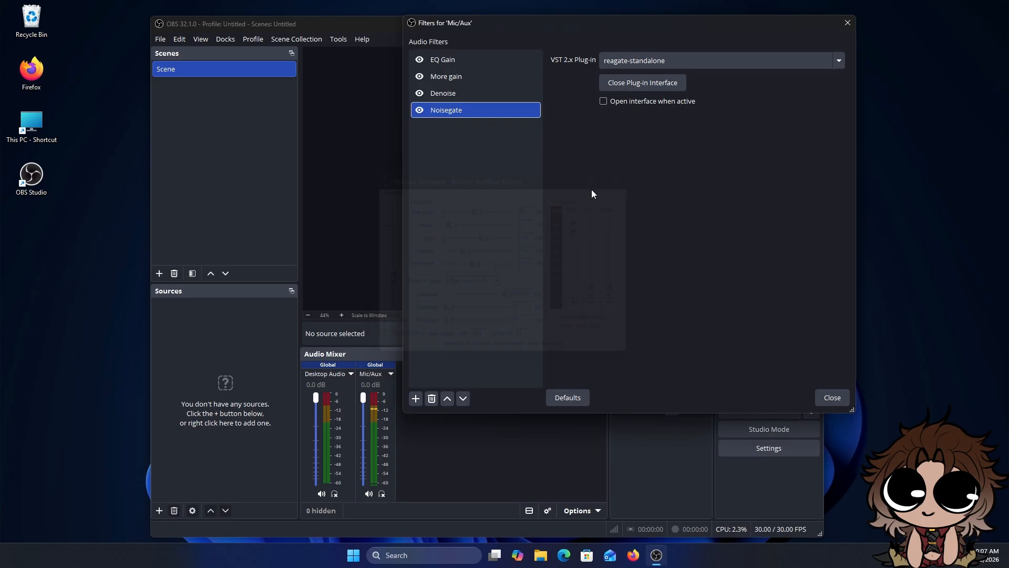
# Add a VST 2.x Plug-in filter named "Compressor", load reacomp-standalone in it and open its plug-in interface
pyautogui.click(416, 398)
pyautogui.click(463, 540)
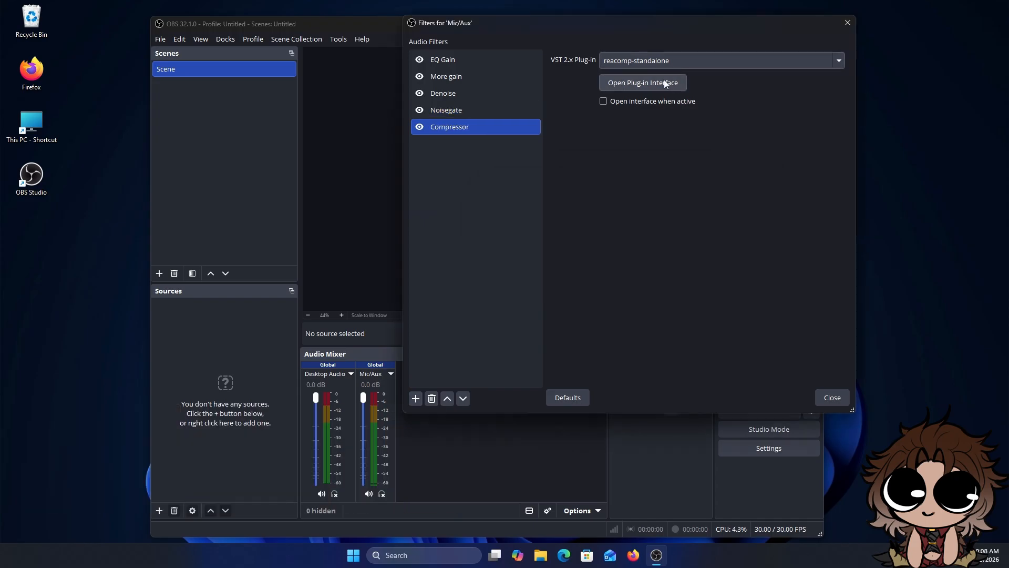
pyautogui.click(655, 82)
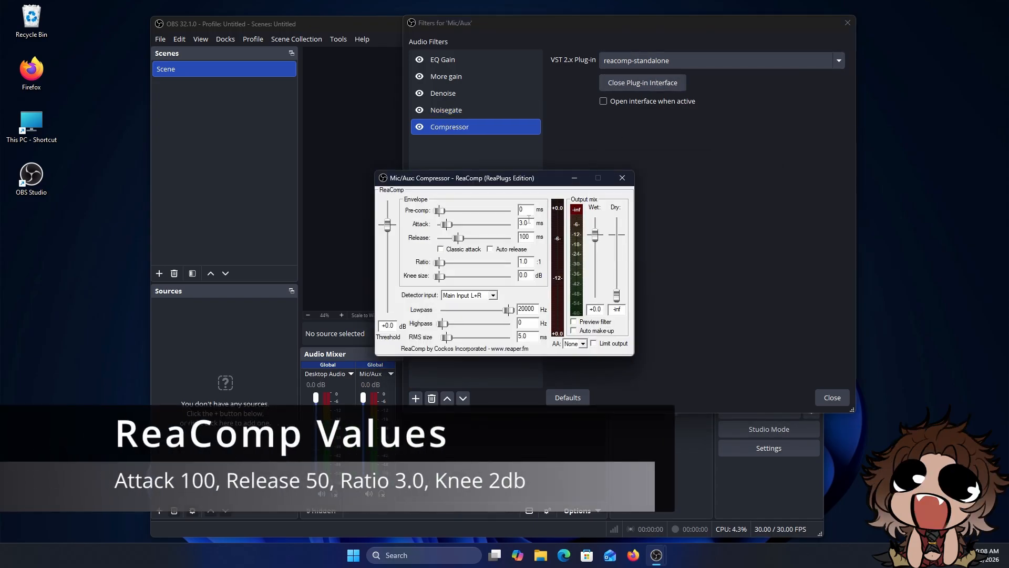
# Set the Compressor's attack to 5 ms, release to 50 ms, ratio to 3:1 and knee size to 2 dB
pyautogui.write('5')
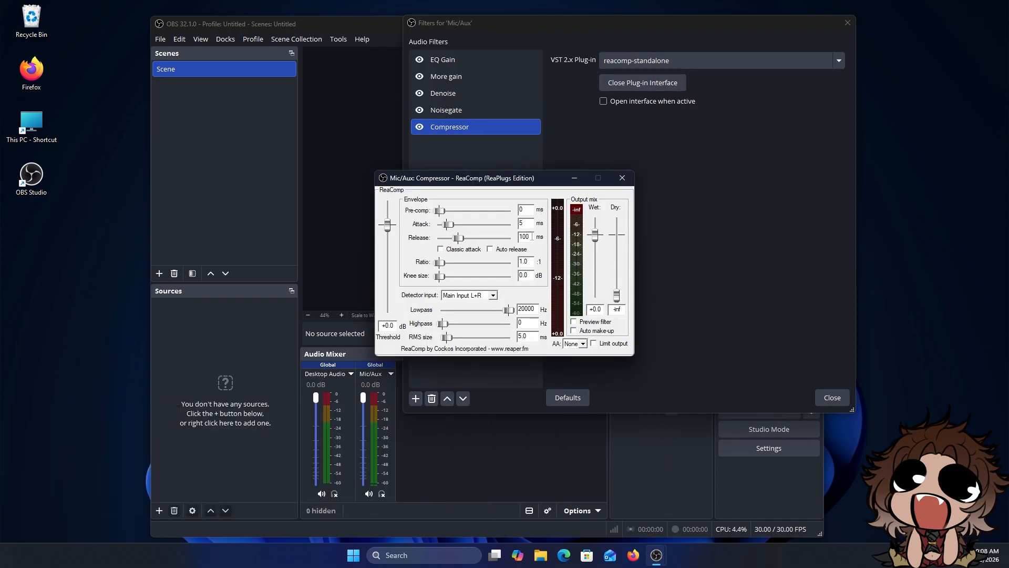
pyautogui.press('Tab')
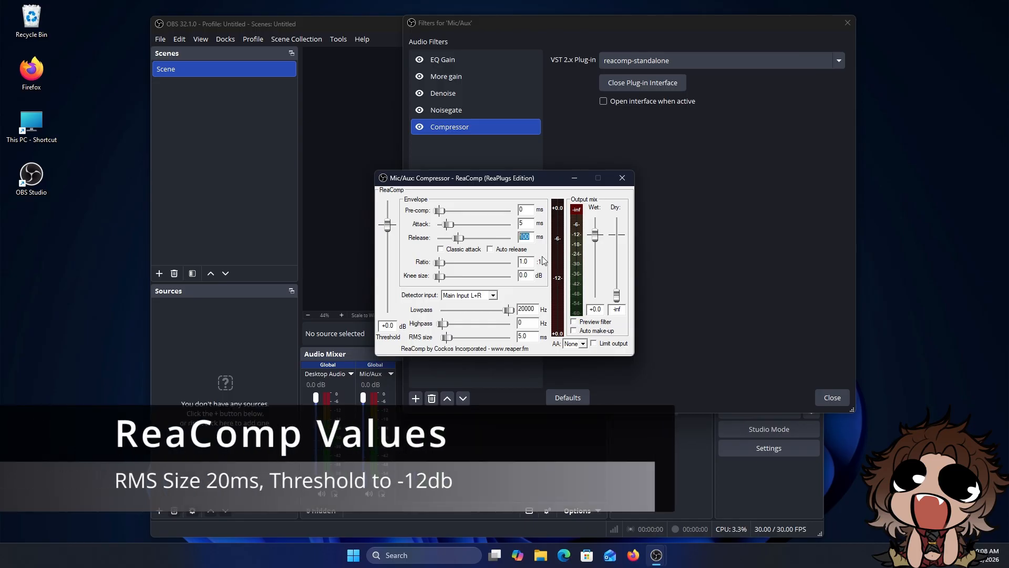
pyautogui.write('50')
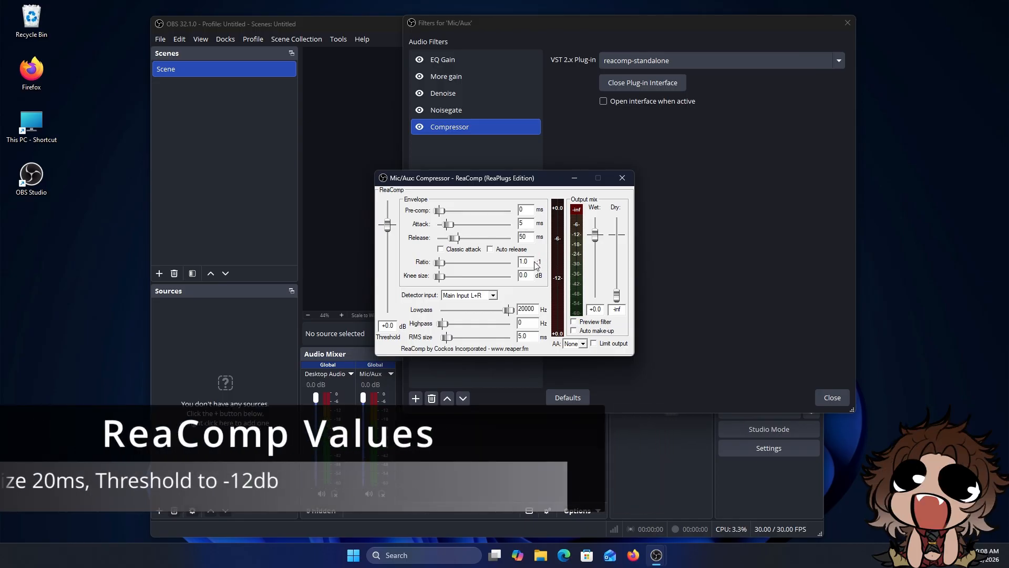
pyautogui.press('Tab')
pyautogui.write('3')
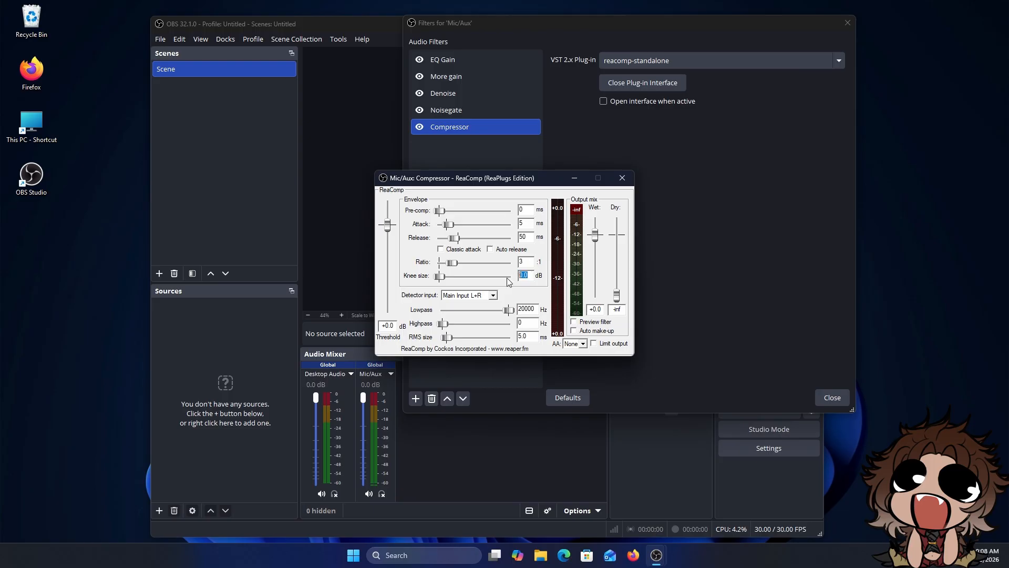
pyautogui.write('2')
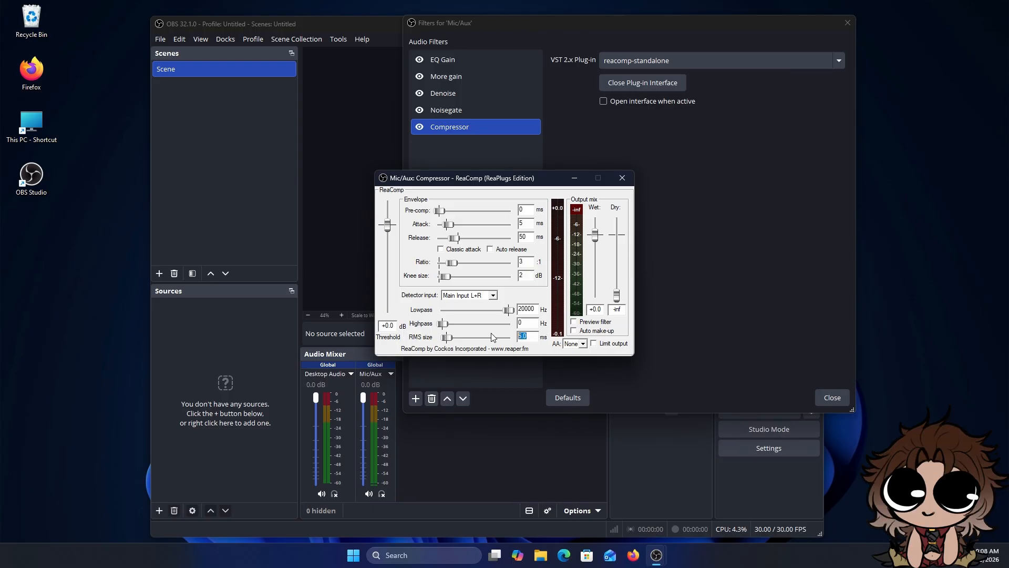
# Set the Compressor's RMS size to 20 ms and threshold to -12 dB, and close the plug-in interface
pyautogui.write('20')
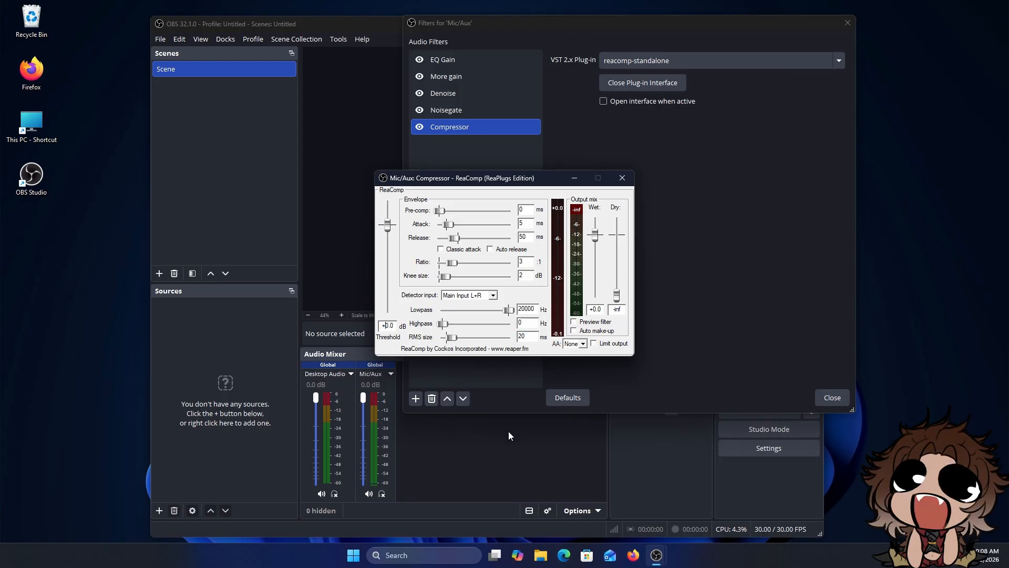
pyautogui.write('-12')
pyautogui.press('Return')
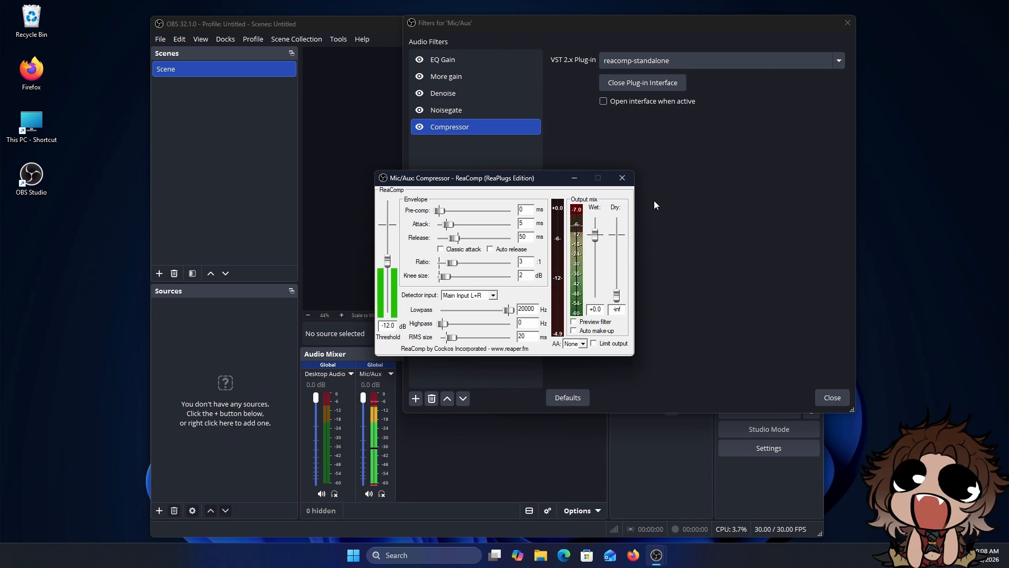
pyautogui.click(622, 180)
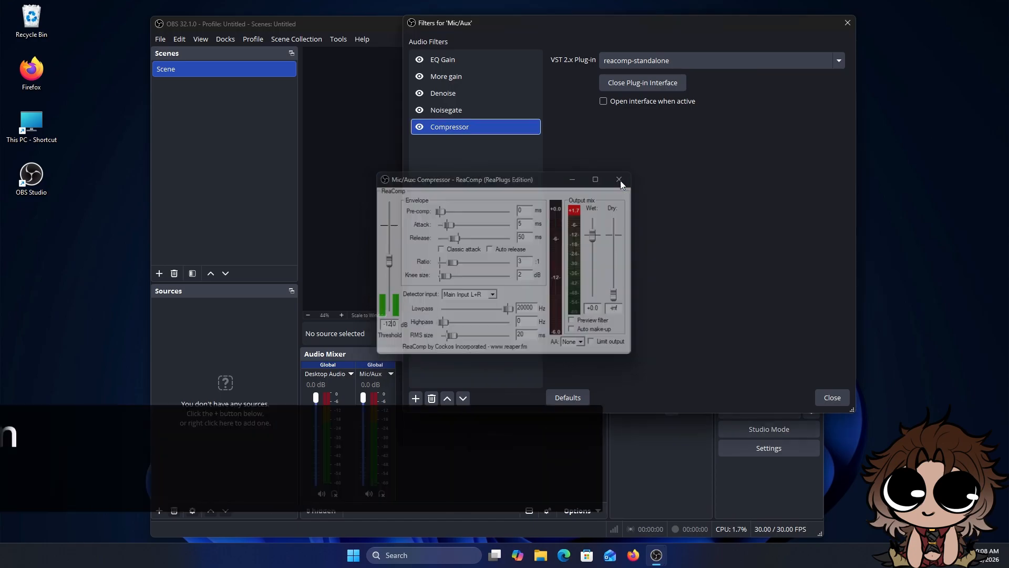
# Add a VST 2.x Plug-in filter named "Limiter", load reacomp-standalone in it and open its plug-in interface
pyautogui.click(415, 398)
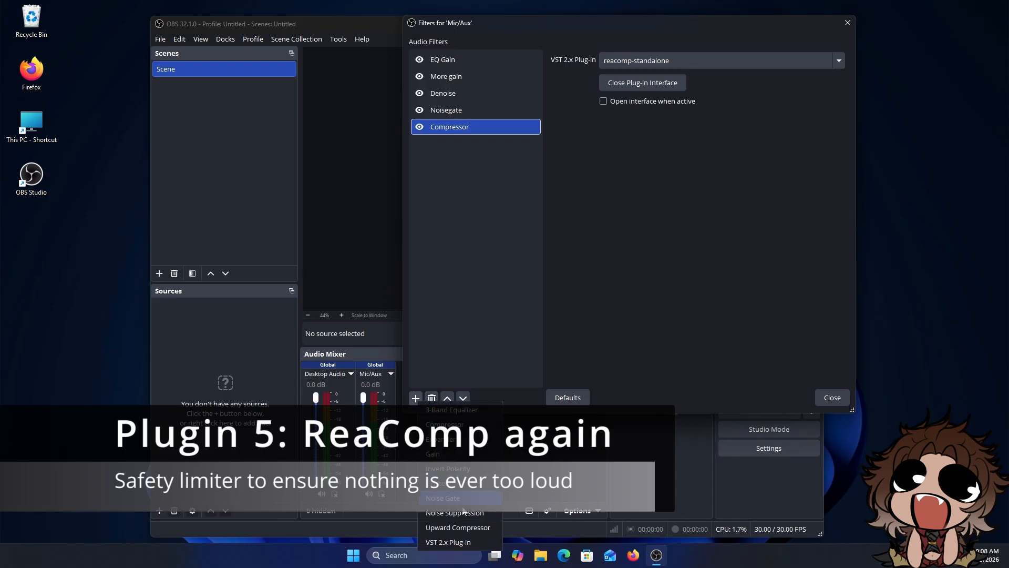
pyautogui.click(446, 543)
pyautogui.write('Limiter')
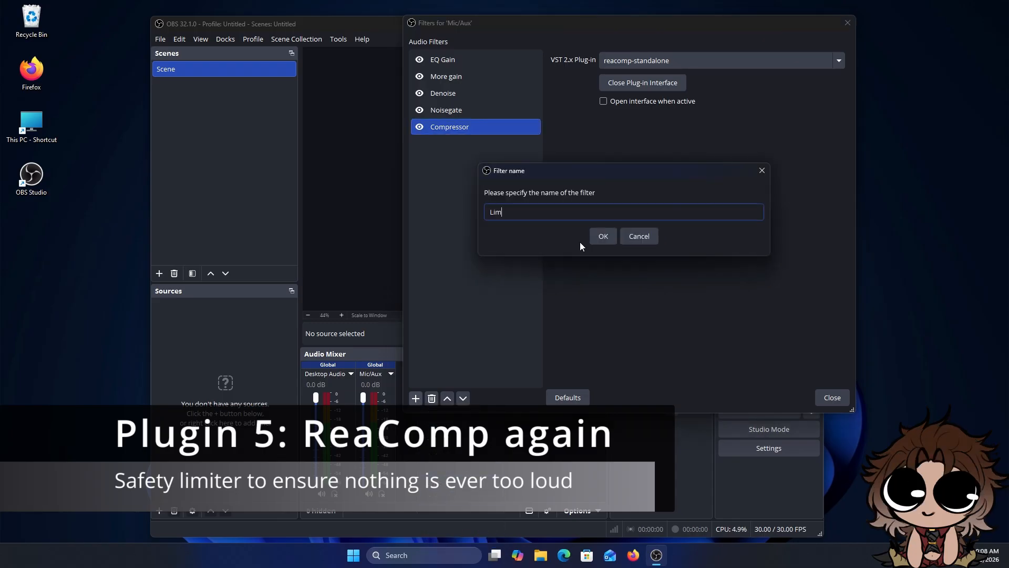
pyautogui.press('Return')
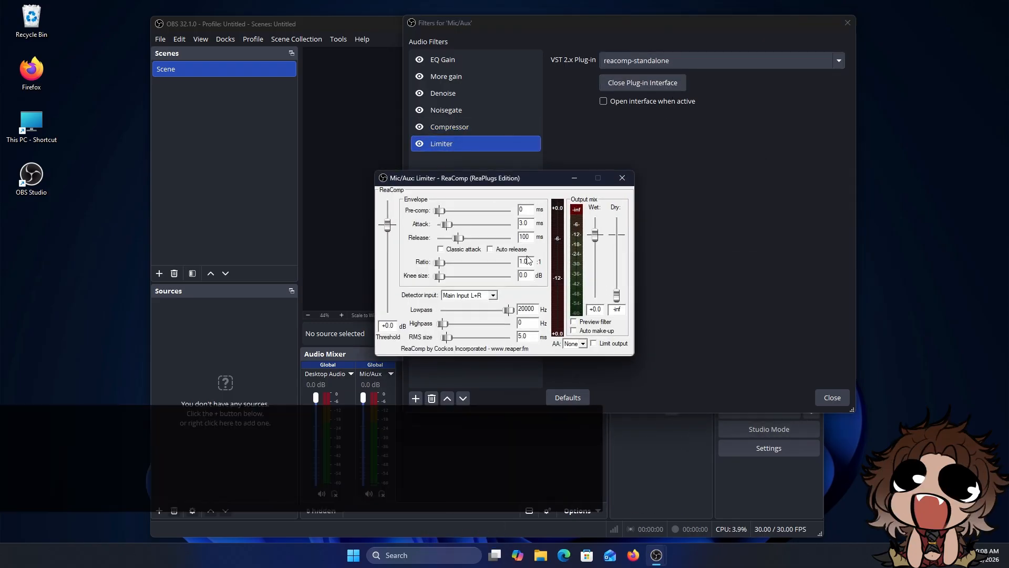
# Set the Limiter's attack to 0 ms, release to 25 ms and ratio to inf:1
pyautogui.moveTo(531, 223); pyautogui.dragTo(494, 224)
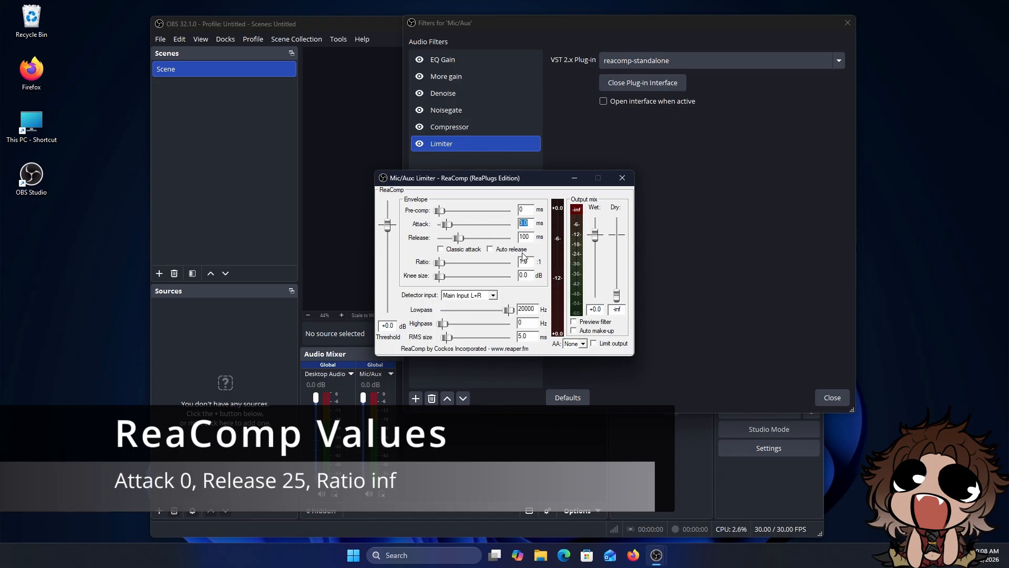
pyautogui.write('0')
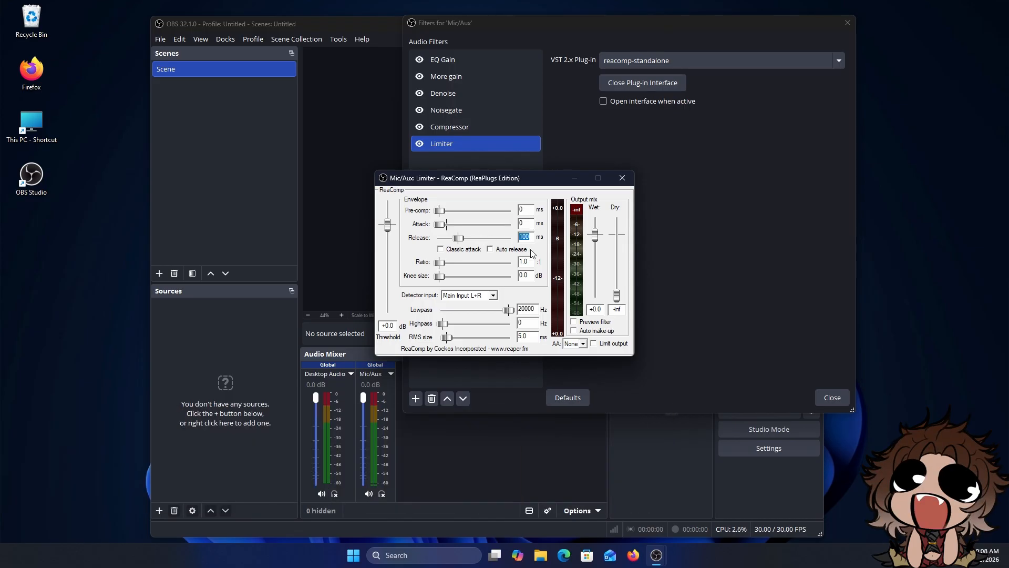
pyautogui.write('25')
pyautogui.moveTo(448, 262); pyautogui.dragTo(524, 266)
# Set the Limiter's RMS size to 0 ms and threshold to -2 dB
pyautogui.moveTo(530, 336); pyautogui.dragTo(513, 337)
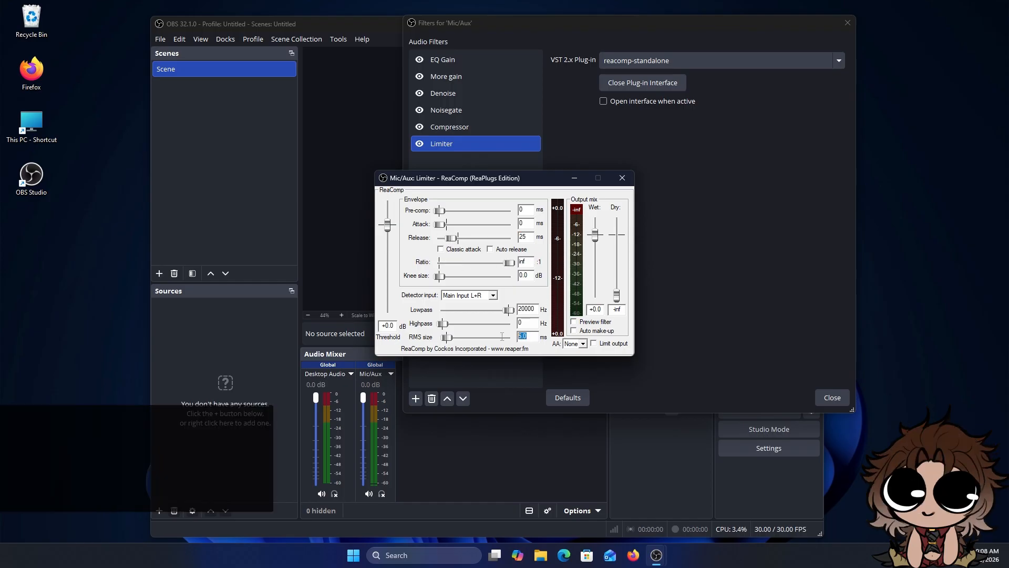
pyautogui.write('0')
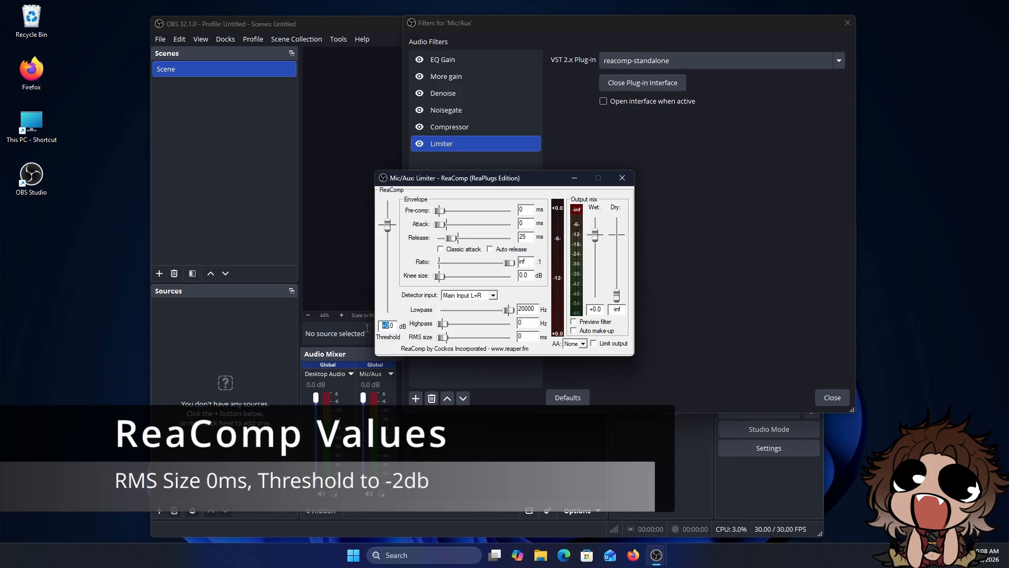
pyautogui.write('-2')
pyautogui.press('Return')
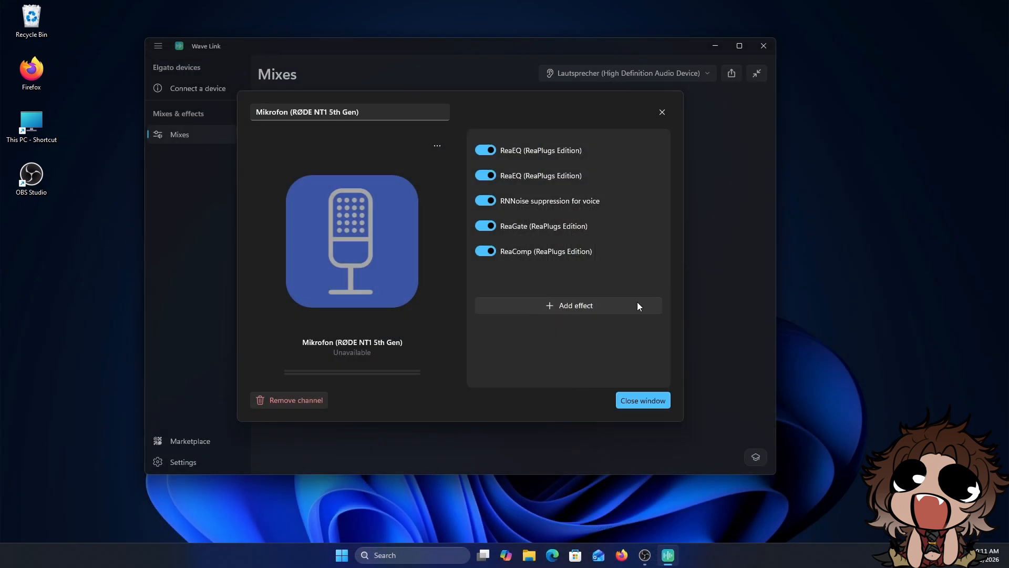
# Switch to Wave Link, open a second ReaComp effect on the microphone channel and set attack 0 ms, release 25 ms and ratio inf:1
pyautogui.click(515, 252)
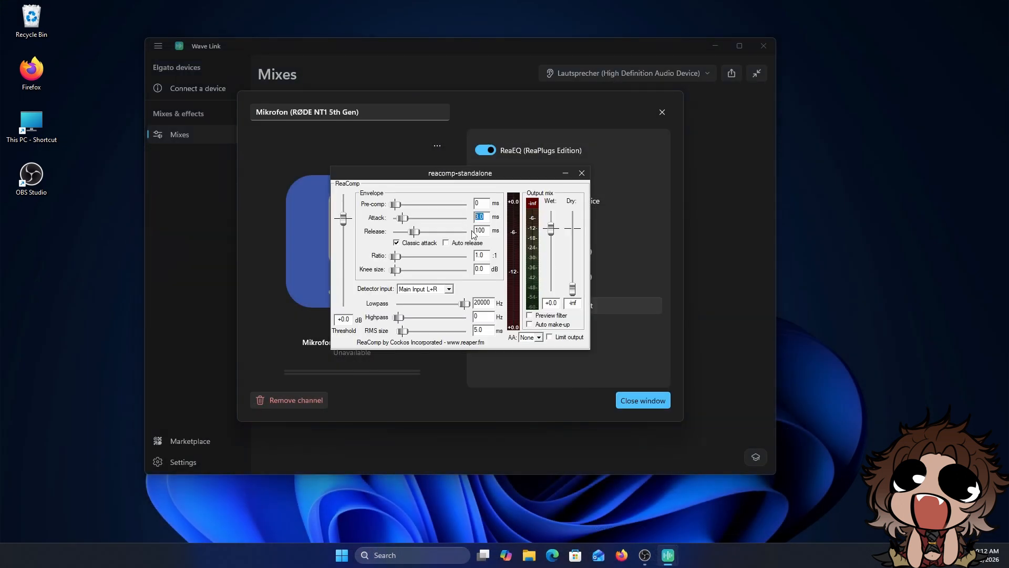
pyautogui.write('0')
pyautogui.press('Tab')
pyautogui.write('2')
pyautogui.moveTo(404, 256); pyautogui.dragTo(500, 300)
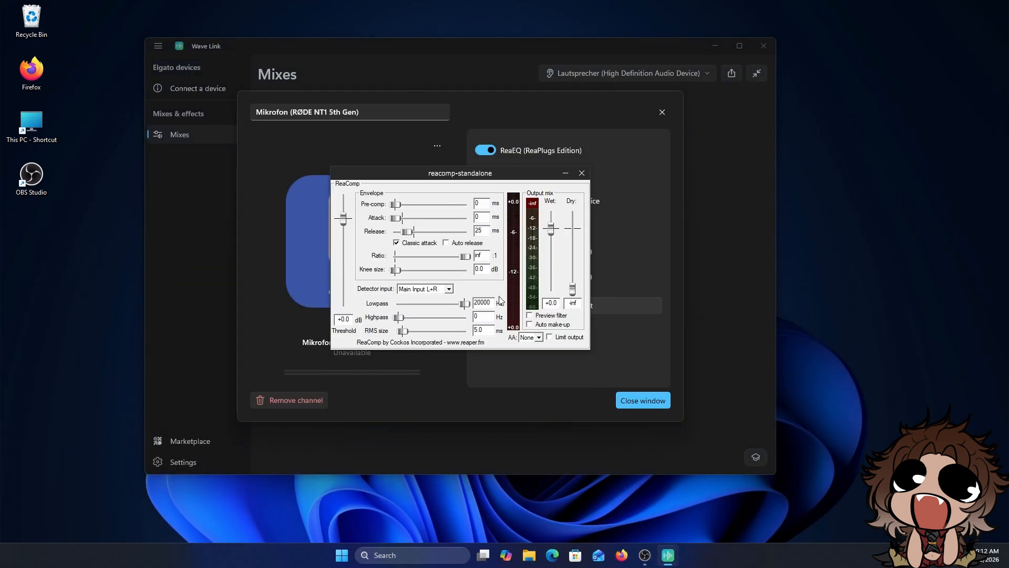
# Set the Wave Link limiter's RMS size to 0 ms and threshold to -2 dB, and close the plug-in window
pyautogui.write('0')
pyautogui.write('-2')
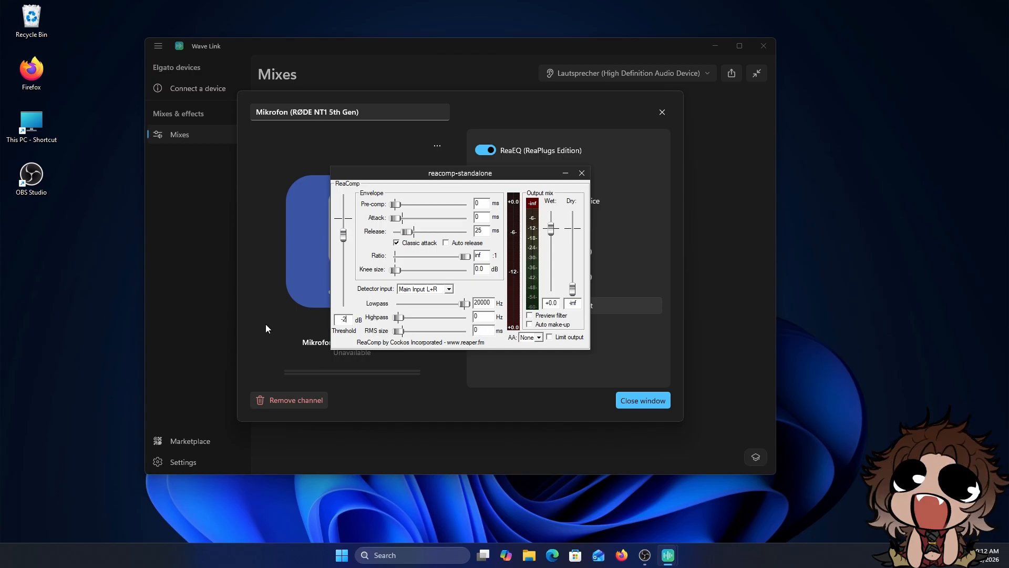
pyautogui.click(581, 173)
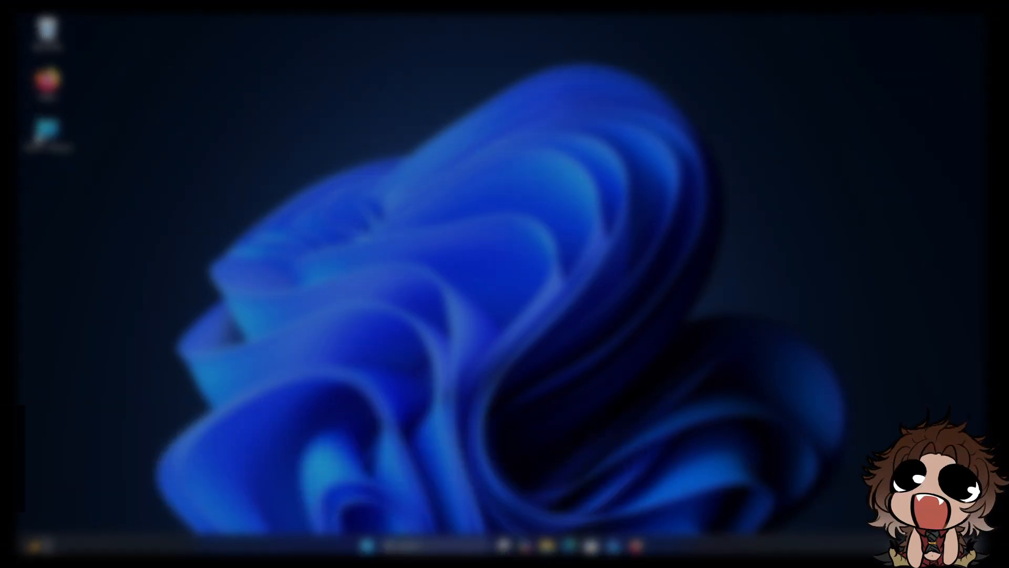